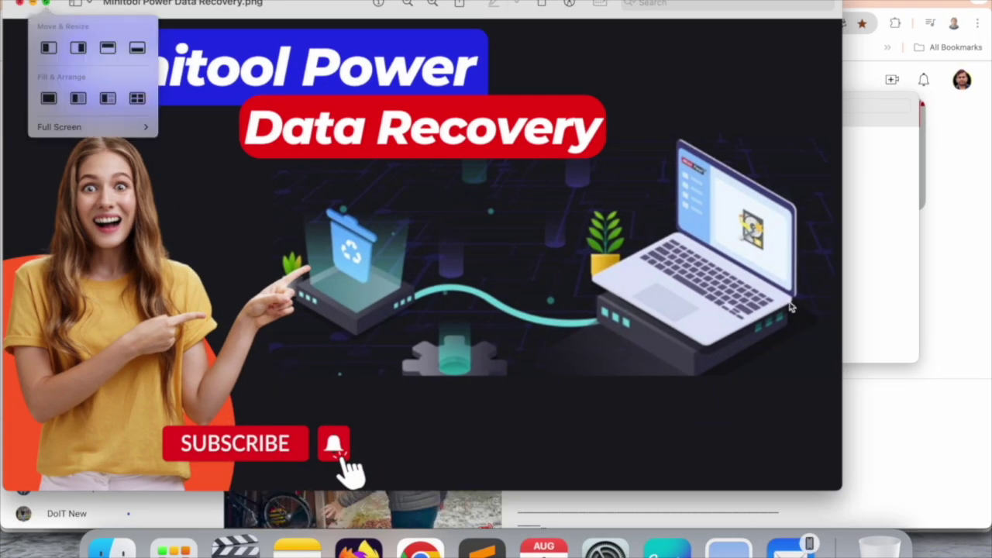
left_click(898, 390)
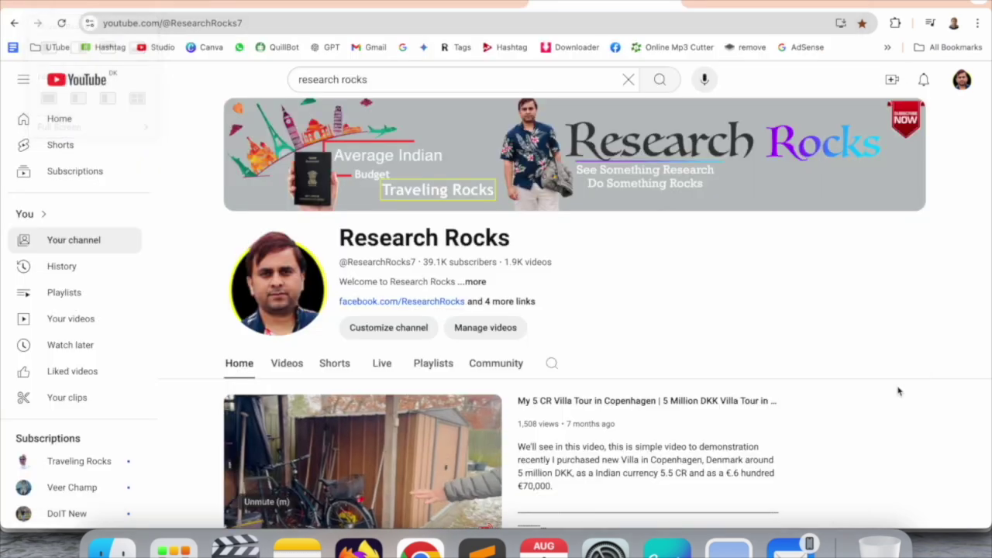
triple_click(443, 237)
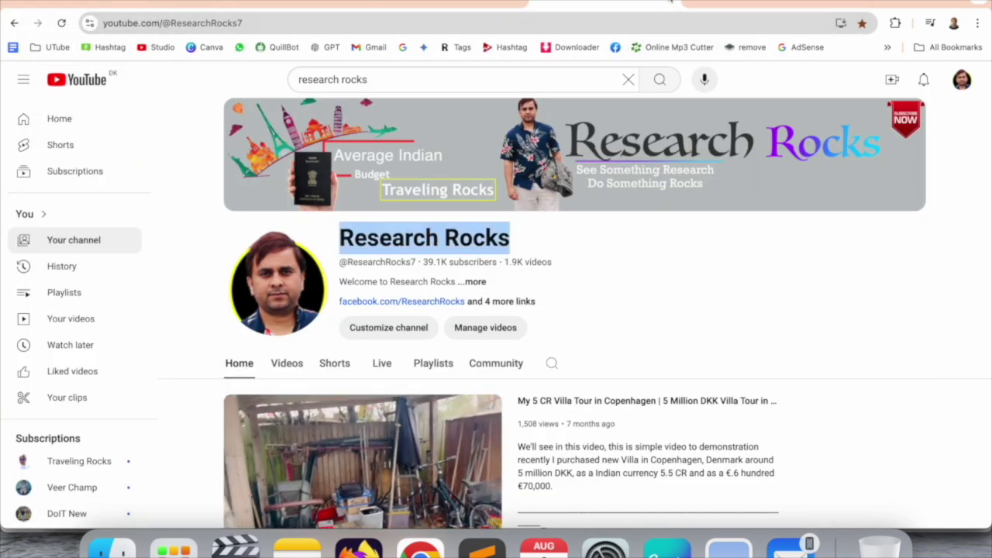
left_click(670, 3)
left_click(535, 3)
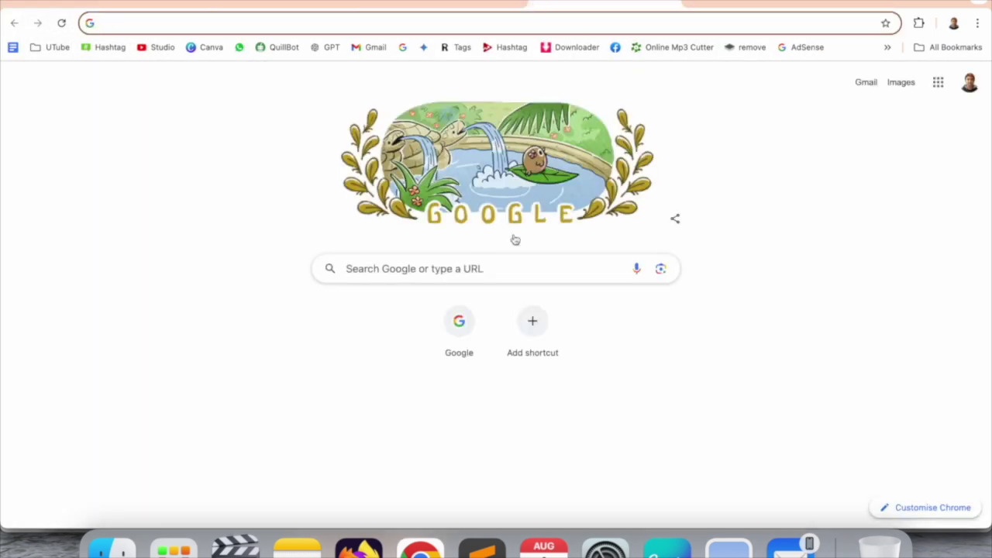
type("https://bit.ly/4c5O1sW")
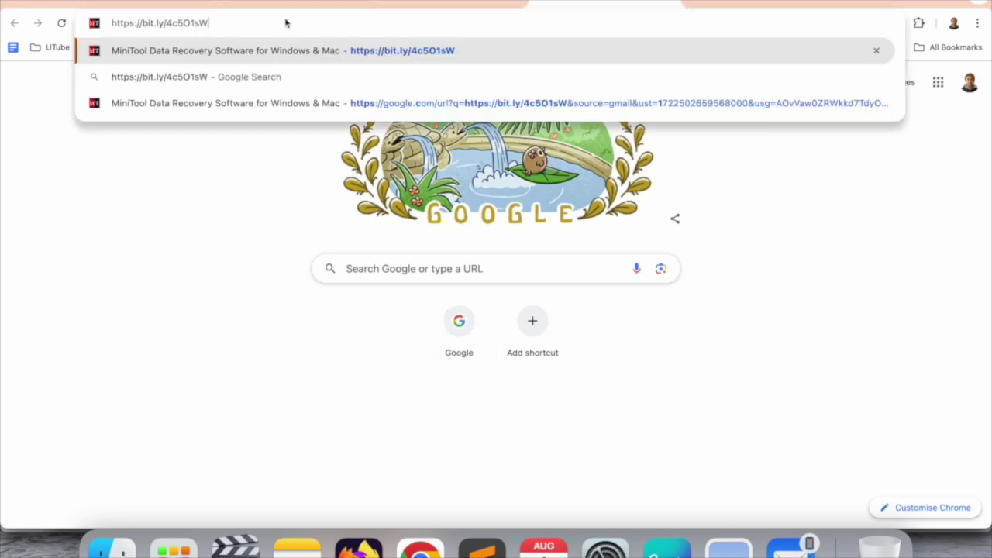
key("Return")
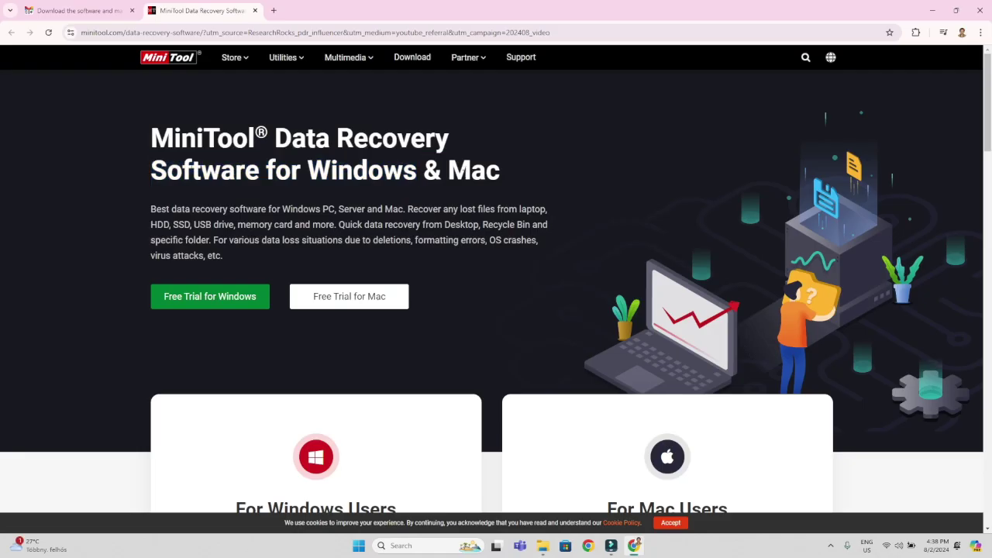
- Examine the product page's heading and its sections for Windows users and Mac users
double_click(473, 170)
double_click(364, 171)
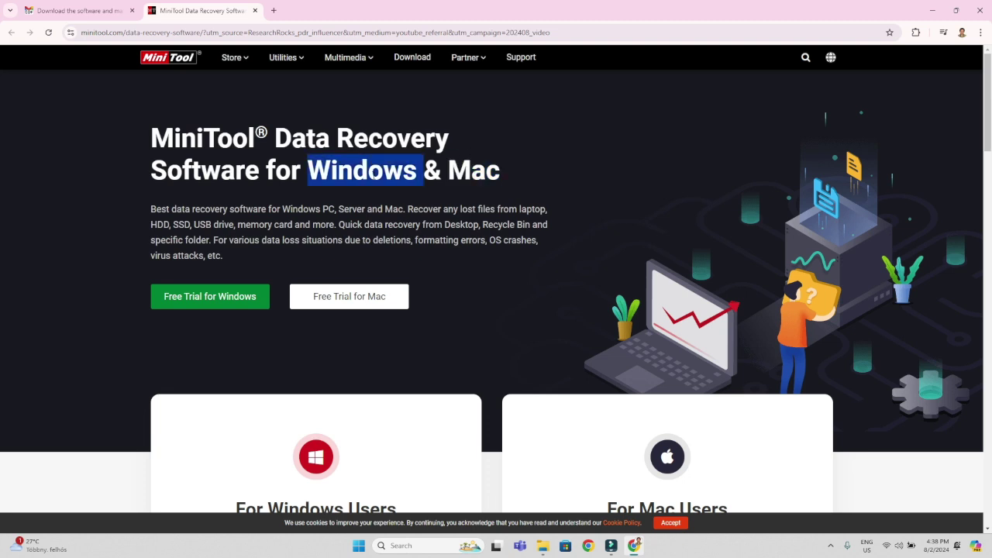
double_click(455, 169)
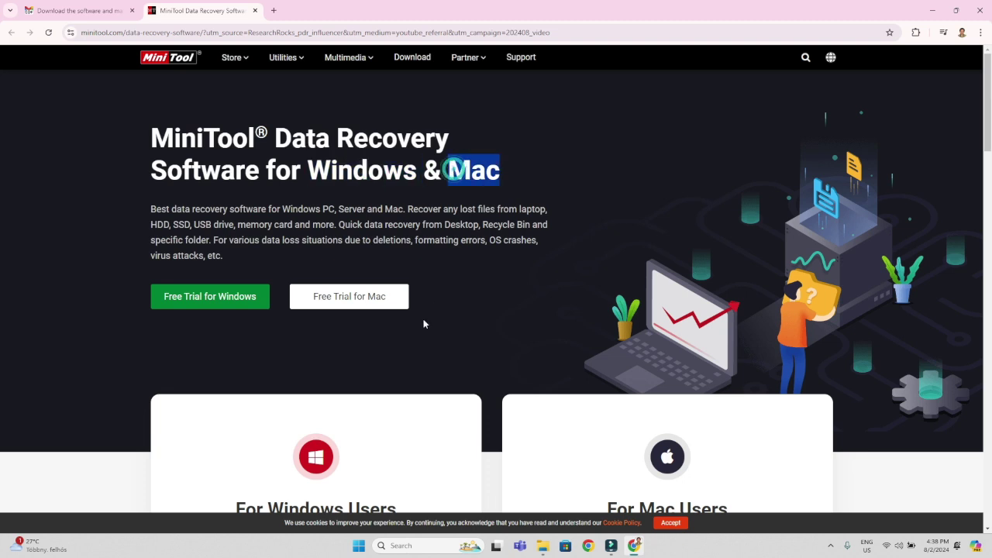
scroll(423, 324, "down", 3)
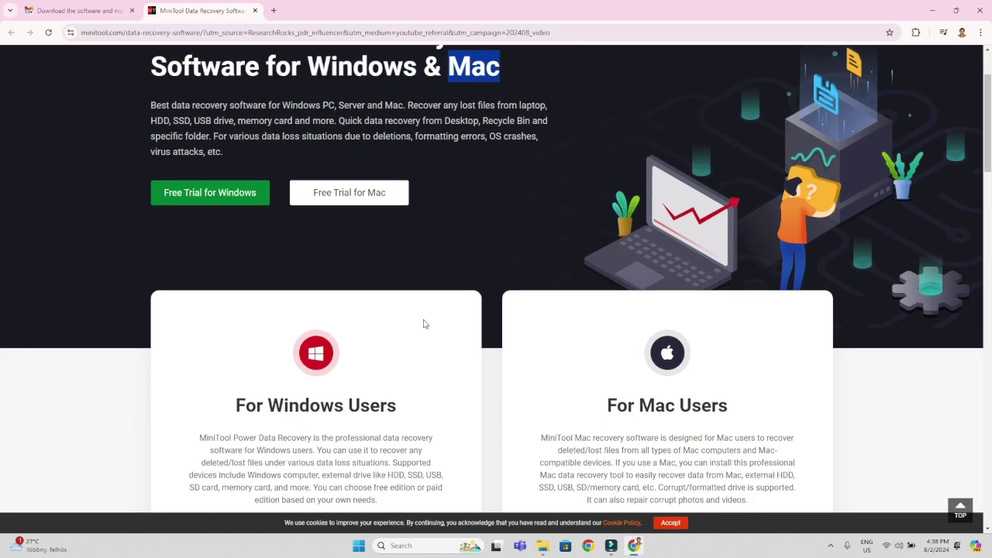
scroll(423, 324, "down", 1)
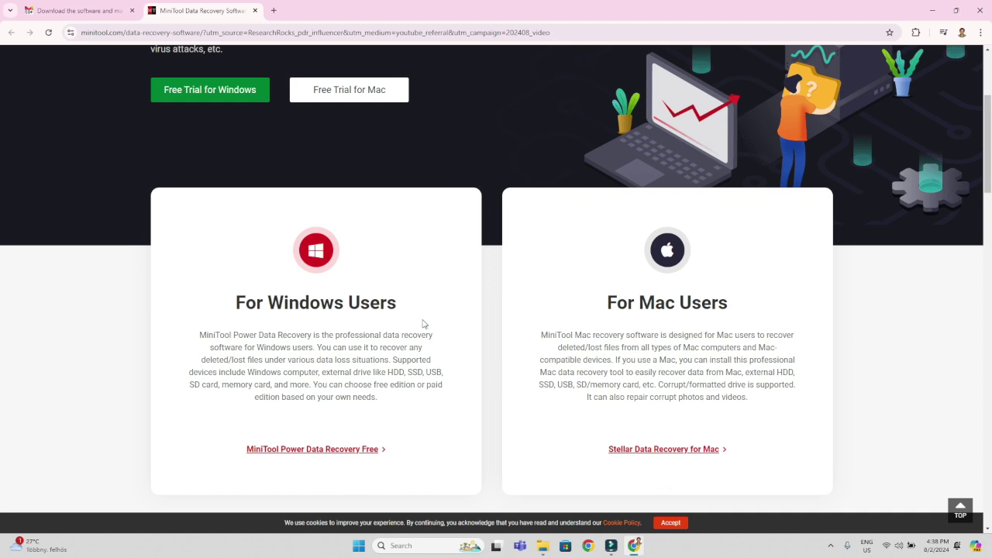
left_click(156, 92)
left_click_drag(232, 303, 436, 305)
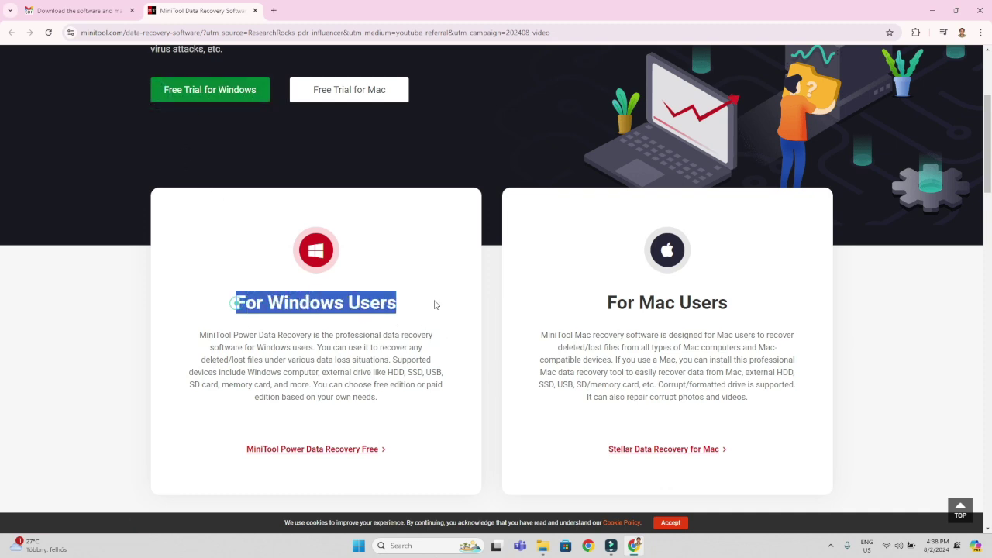
left_click_drag(606, 303, 732, 304)
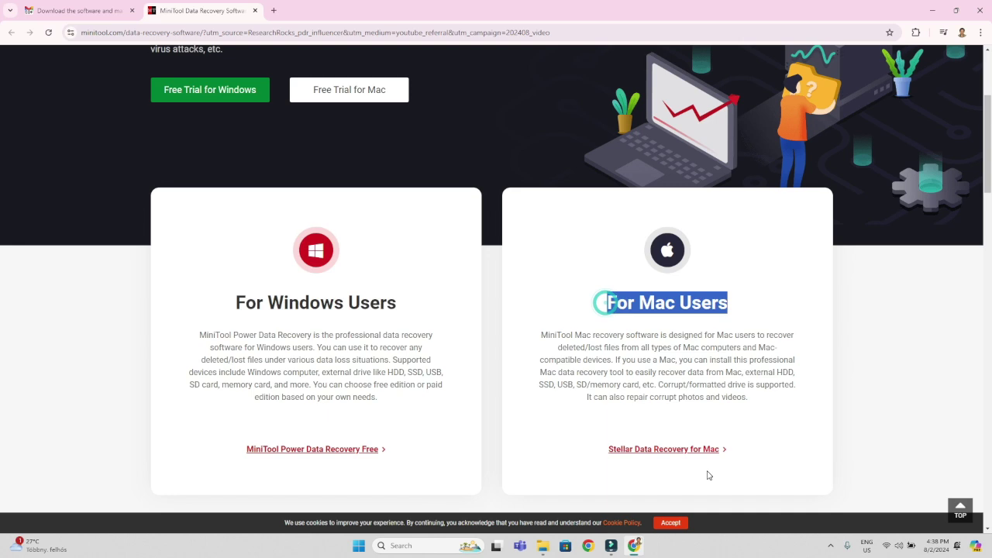
- Read what is new in Power Data Recovery V12 and which data loss cases MiniTool can solve
scroll(711, 471, "down", 6)
scroll(707, 475, "down", 1)
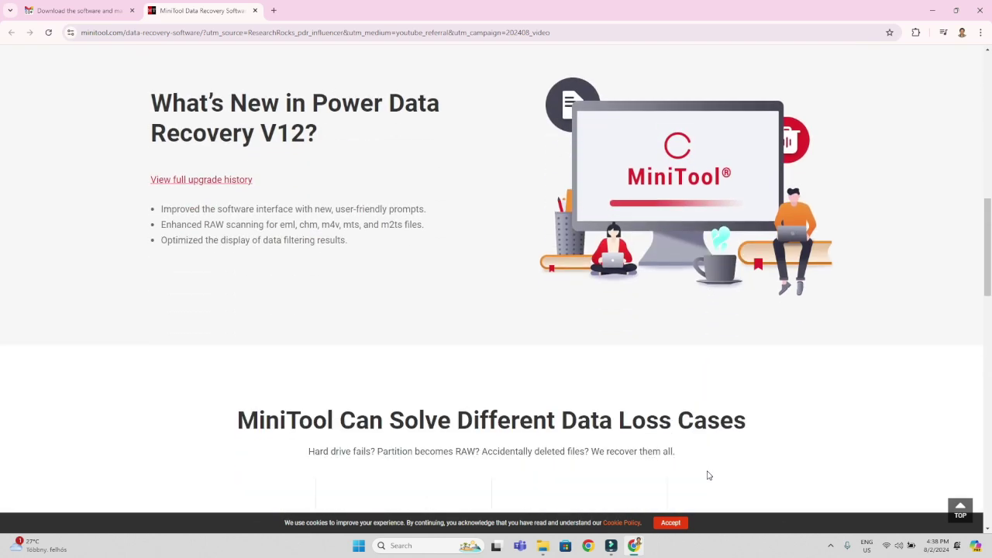
triple_click(151, 96)
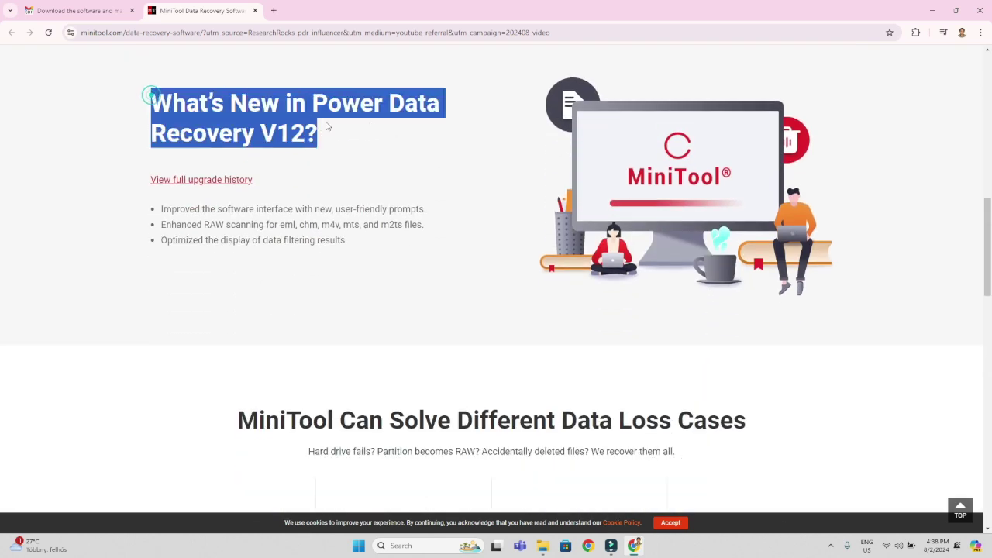
left_click(290, 264)
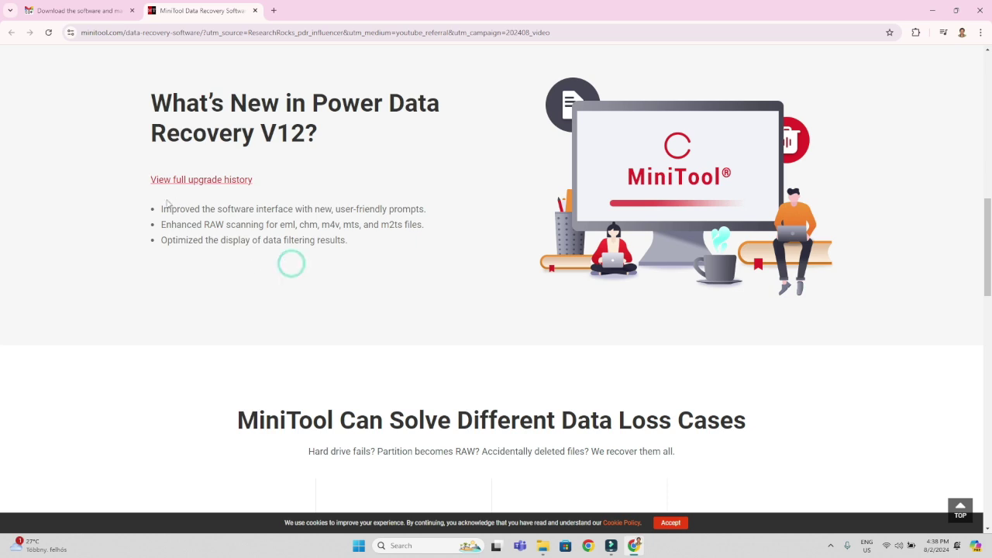
left_click_drag(162, 208, 425, 227)
left_click_drag(174, 241, 407, 317)
scroll(411, 314, "down", 4)
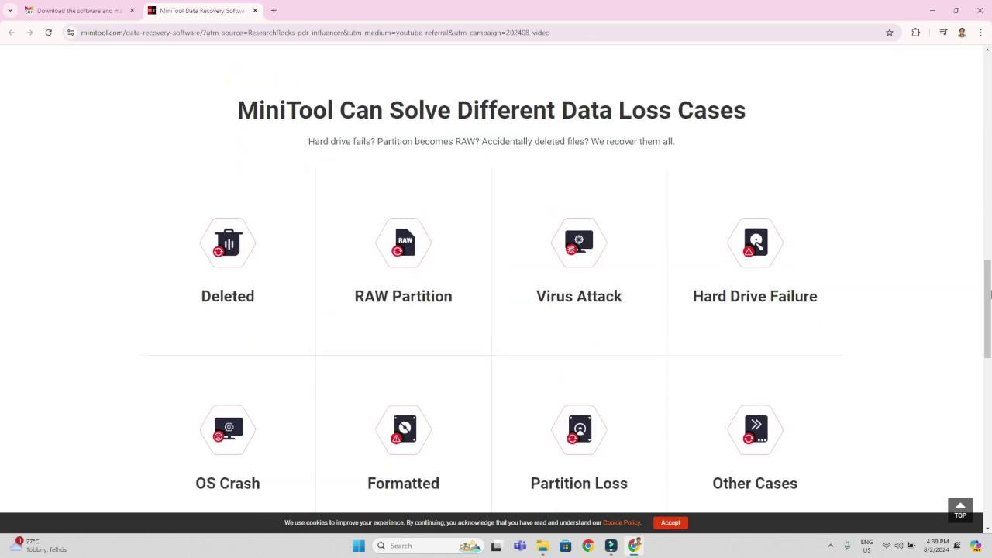
scroll(502, 124, "down", 1)
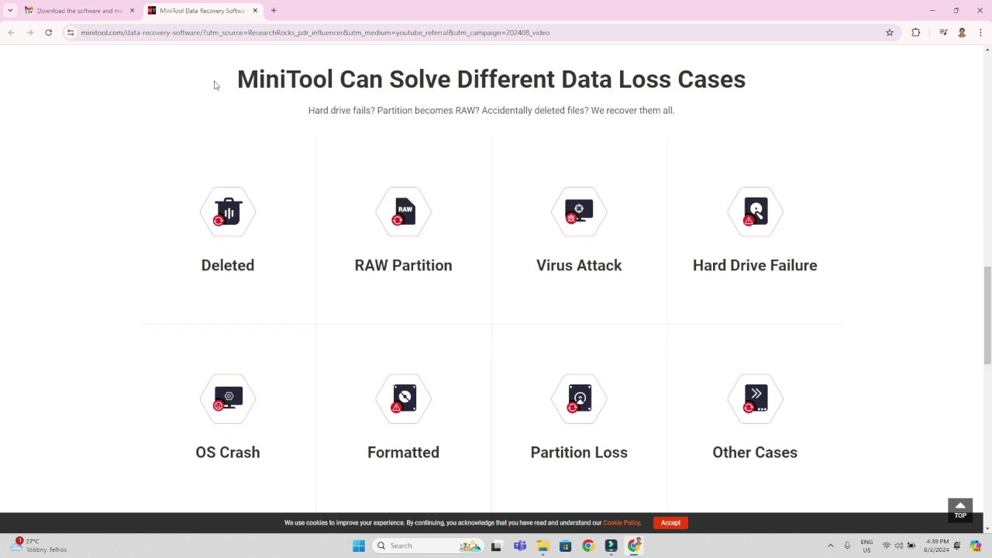
left_click_drag(215, 83, 646, 81)
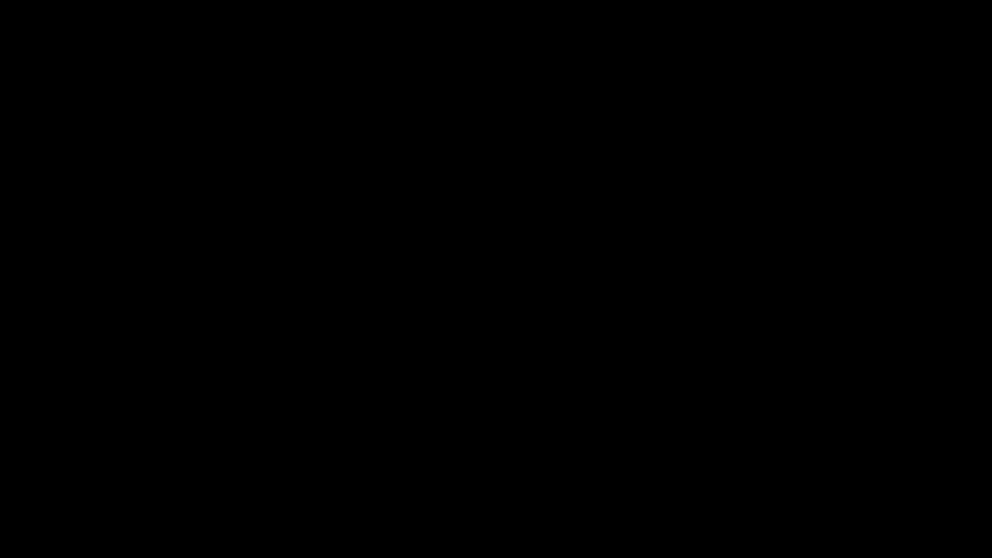
left_click_drag(308, 110, 685, 115)
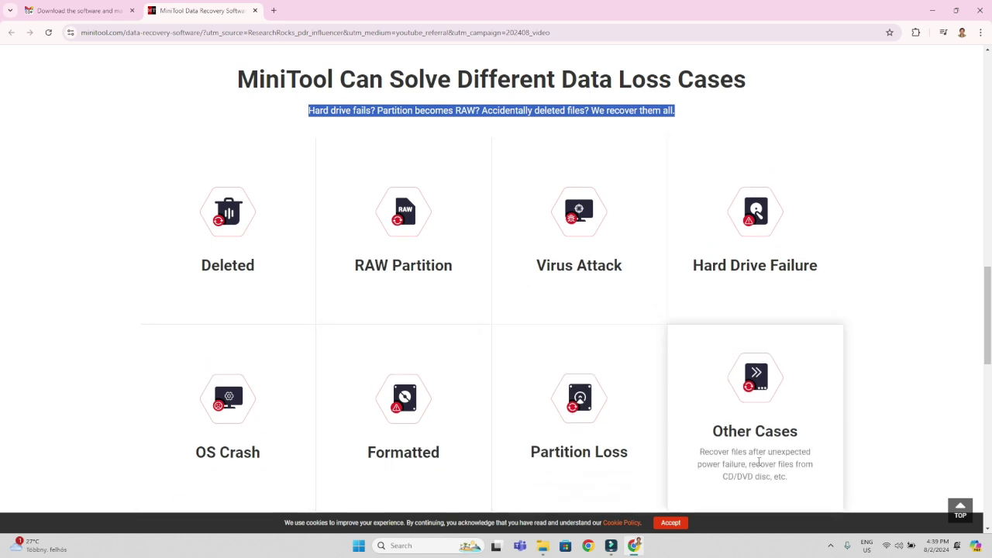
- Open the MiniTool data recovery store from the purchase option and review the store's heading and service guarantees
scroll(901, 441, "down", 5)
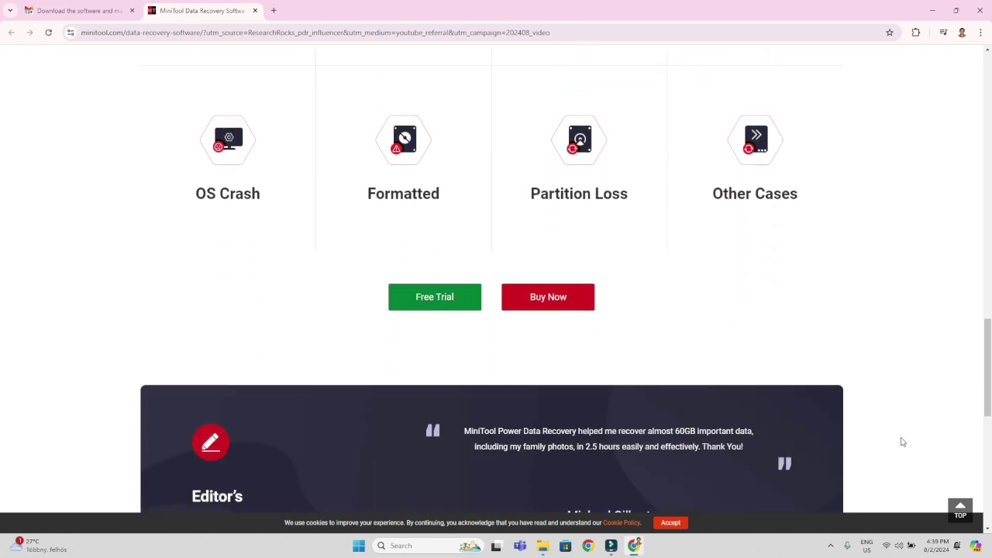
scroll(901, 442, "down", 1)
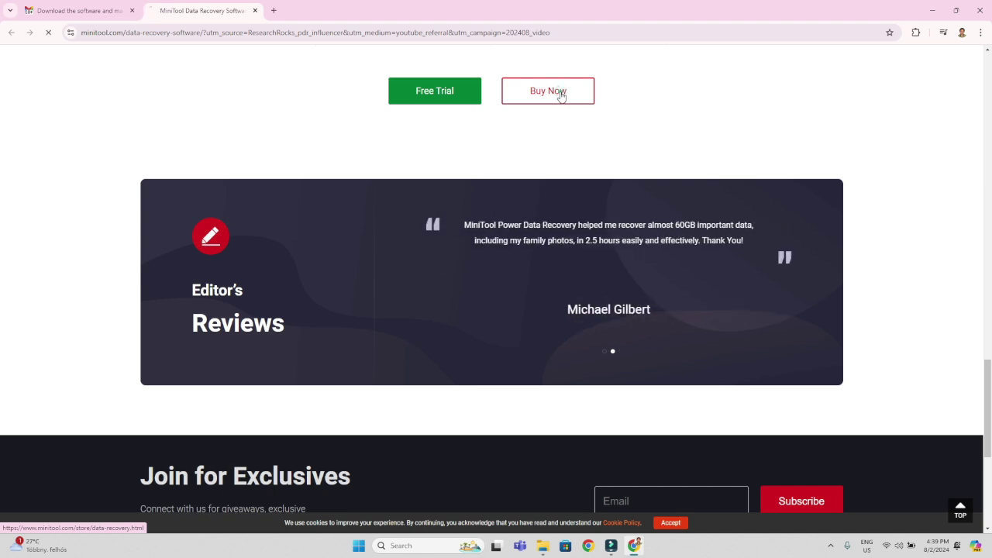
left_click(561, 95)
scroll(444, 311, "down", 1)
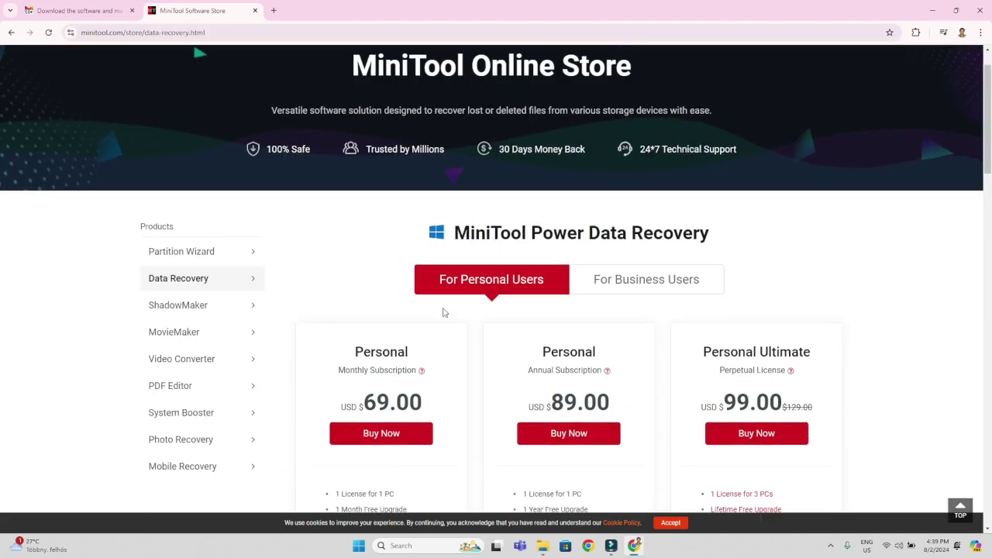
scroll(443, 311, "up", 1)
triple_click(689, 115)
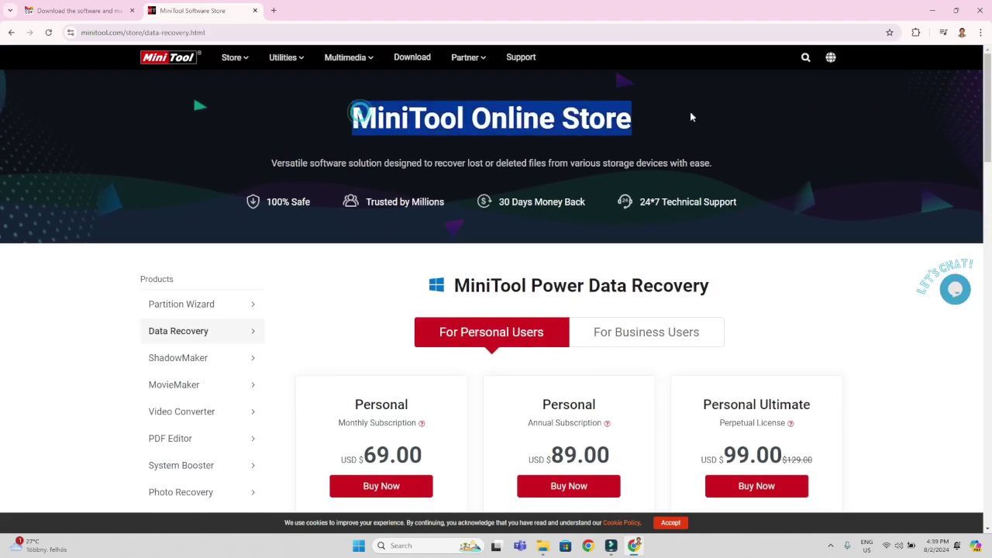
left_click_drag(221, 204, 749, 199)
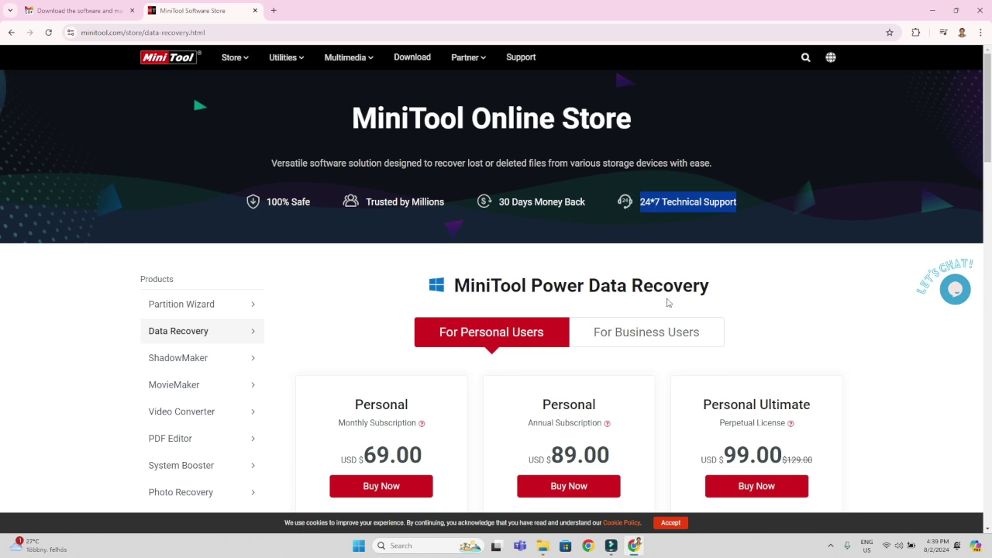
- Compare the monthly, annual and perpetual Power Data Recovery plans for personal users
scroll(837, 326, "down", 3)
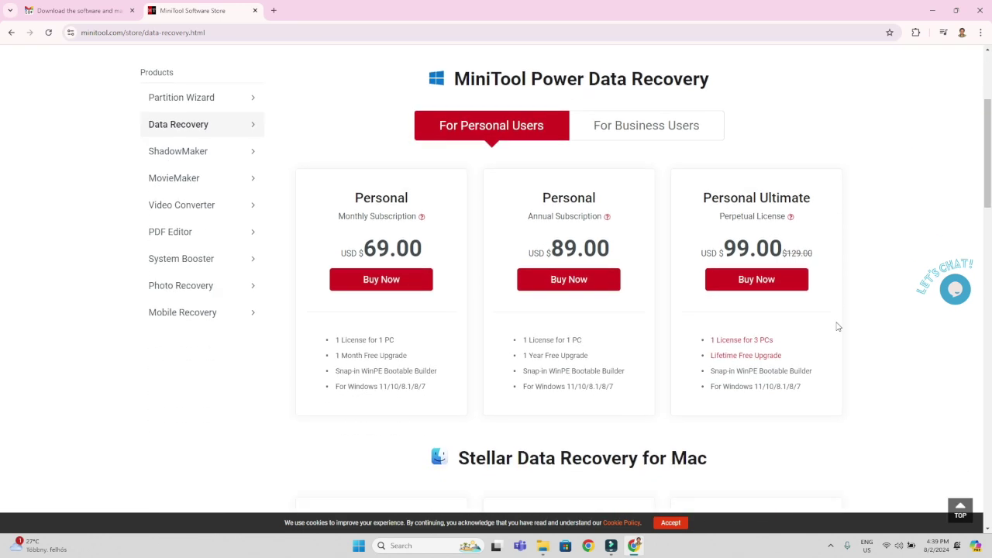
left_click_drag(354, 199, 408, 199)
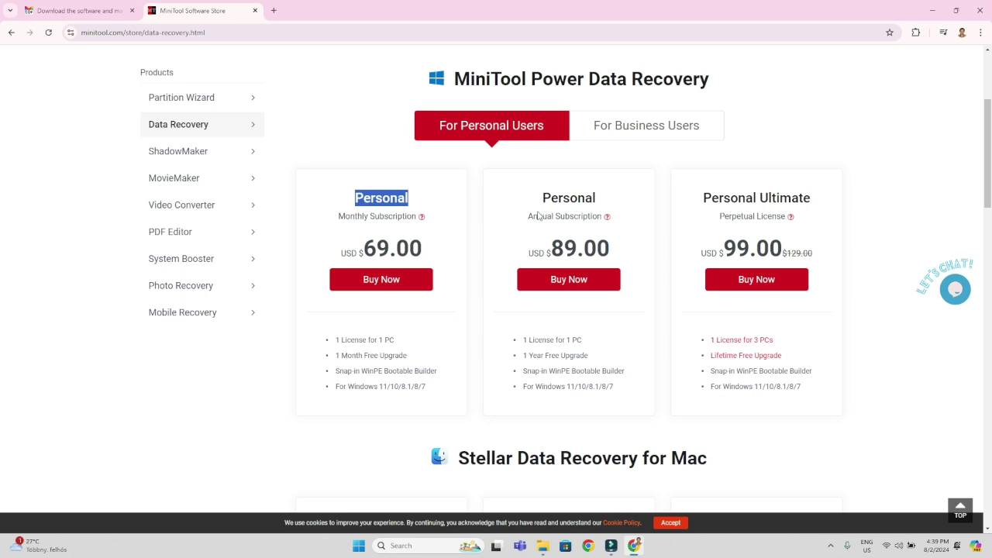
left_click_drag(339, 216, 369, 216)
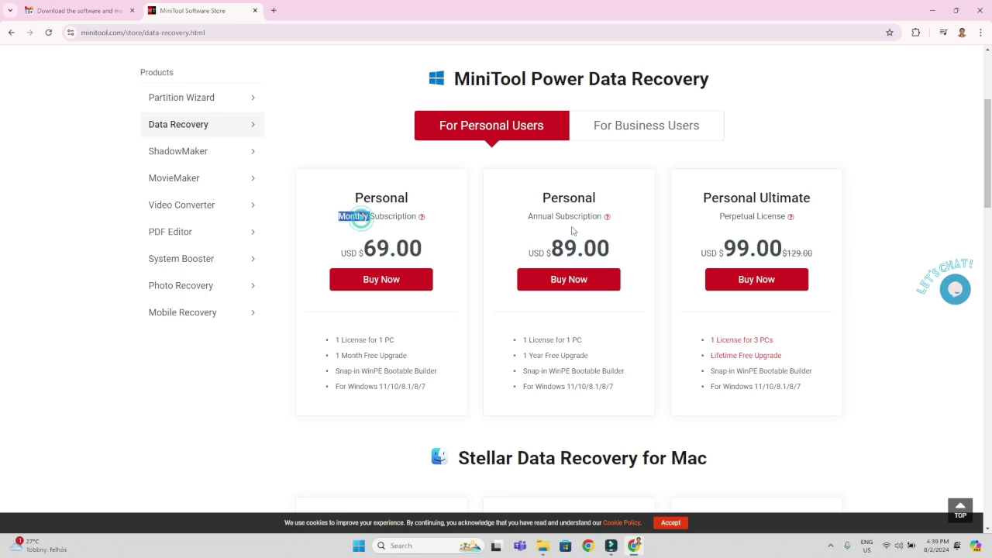
left_click_drag(528, 216, 557, 217)
left_click_drag(720, 217, 756, 216)
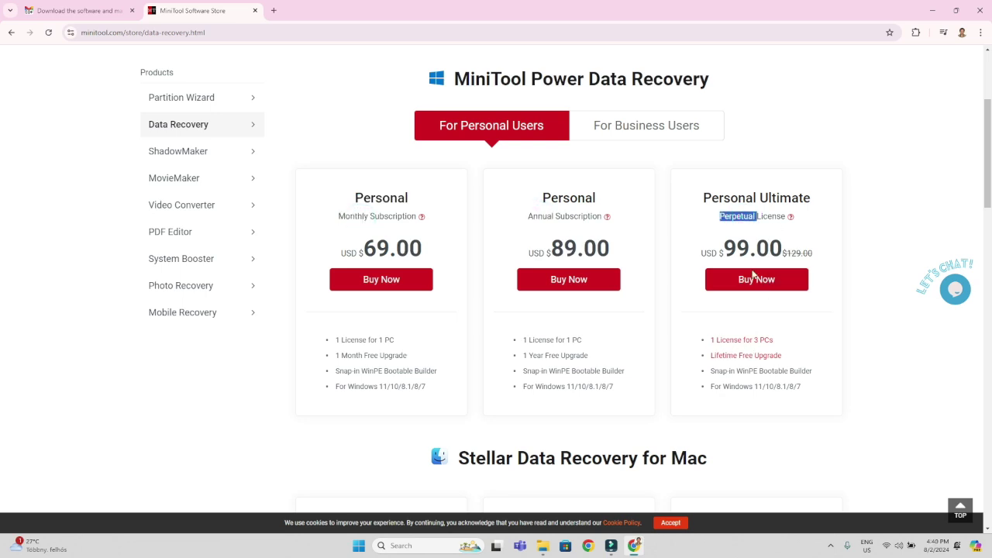
- Read the sales FAQ answers on subscriptions, payment methods, shipping, license delivery, invoices and discounts
scroll(410, 83, "down", 10)
left_click_drag(381, 88, 810, 95)
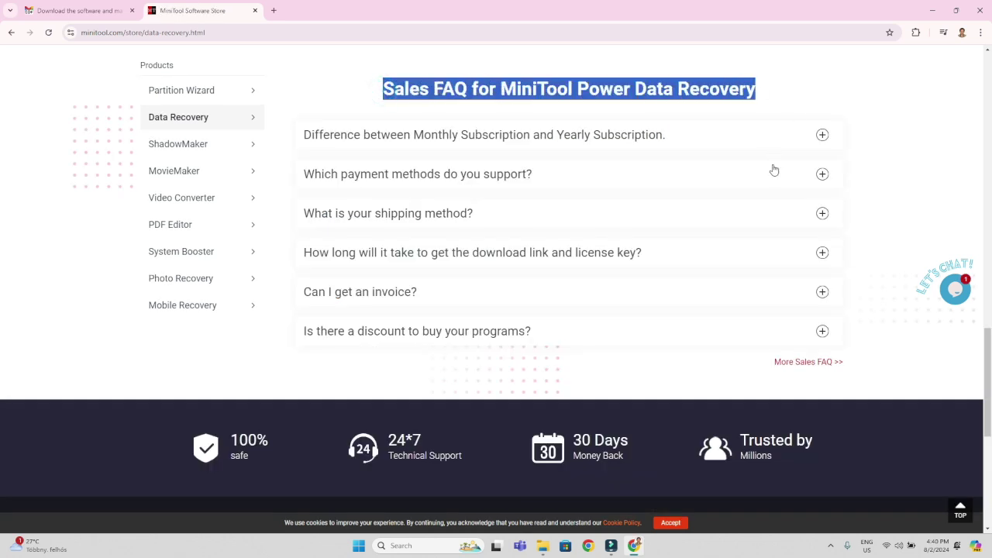
left_click(822, 135)
left_click(530, 260)
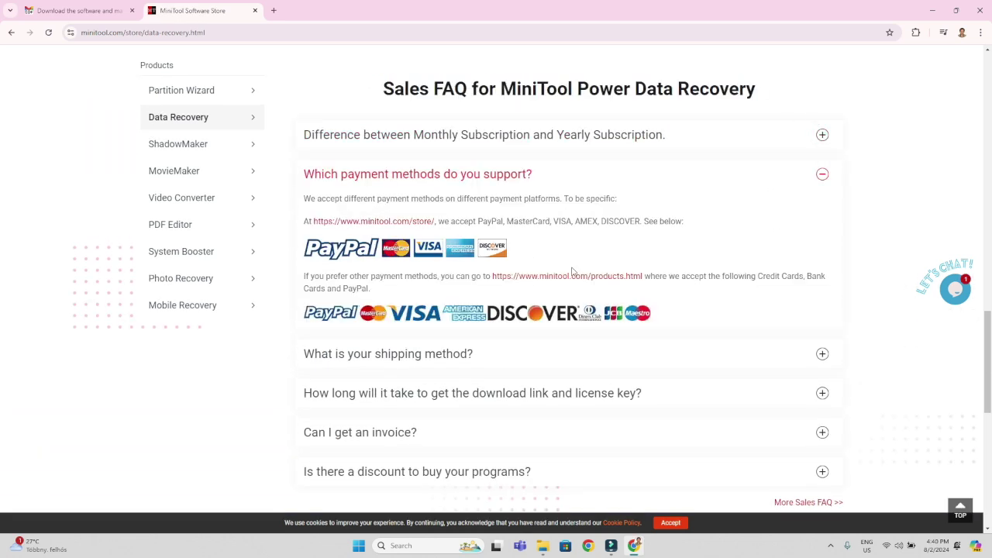
left_click(806, 356)
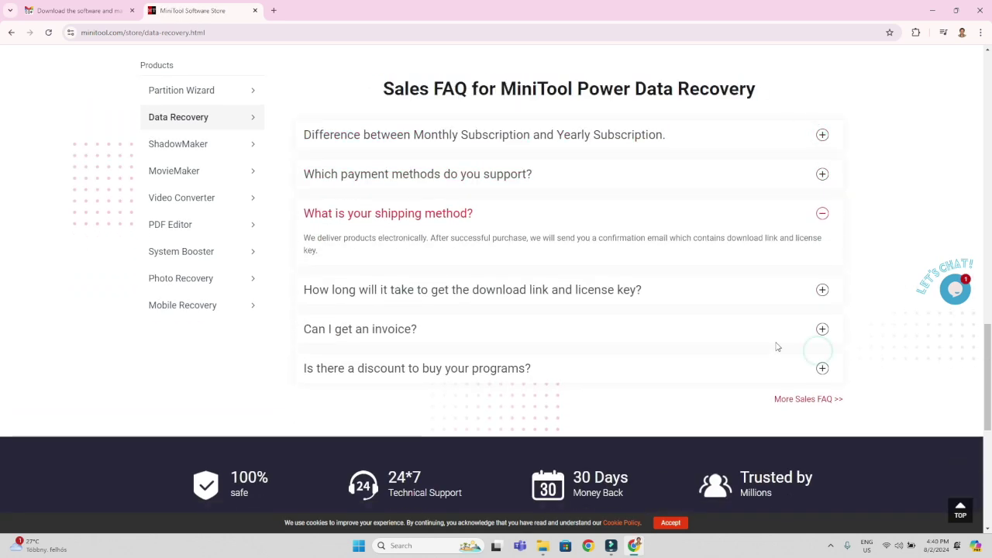
left_click(821, 290)
left_click(822, 321)
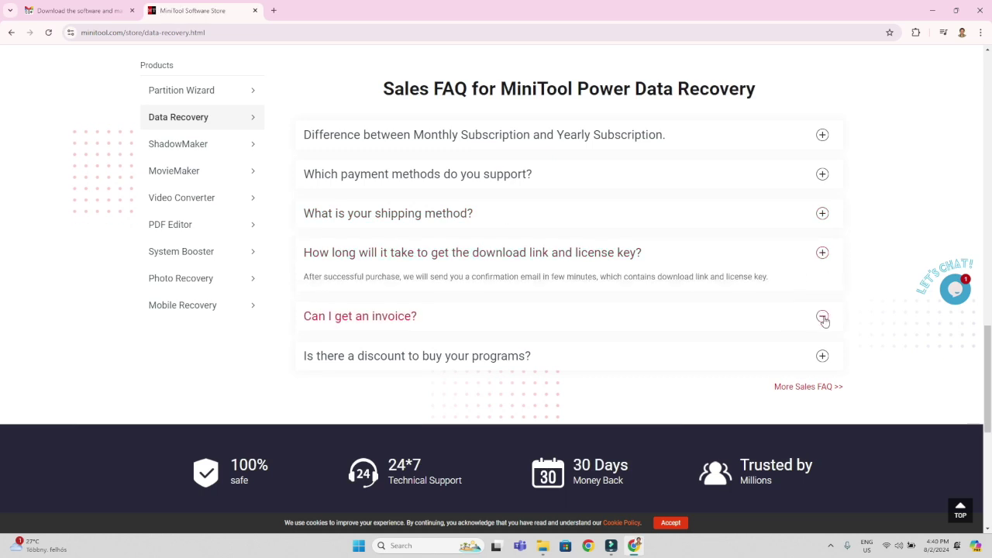
left_click(820, 355)
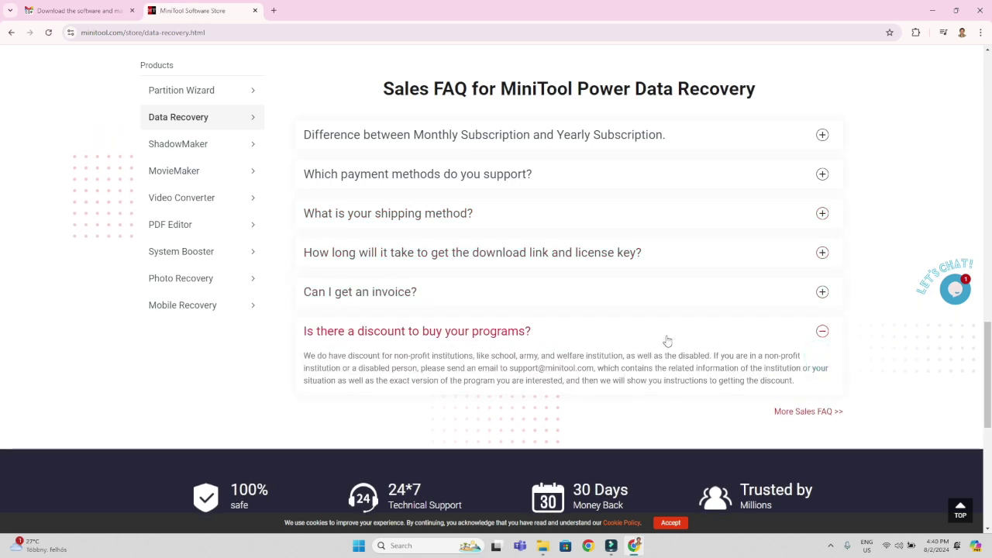
- Go back to the data recovery page to download the Power Data Recovery trial and launch its installer
scroll(667, 341, "up", 10)
scroll(667, 341, "up", 5)
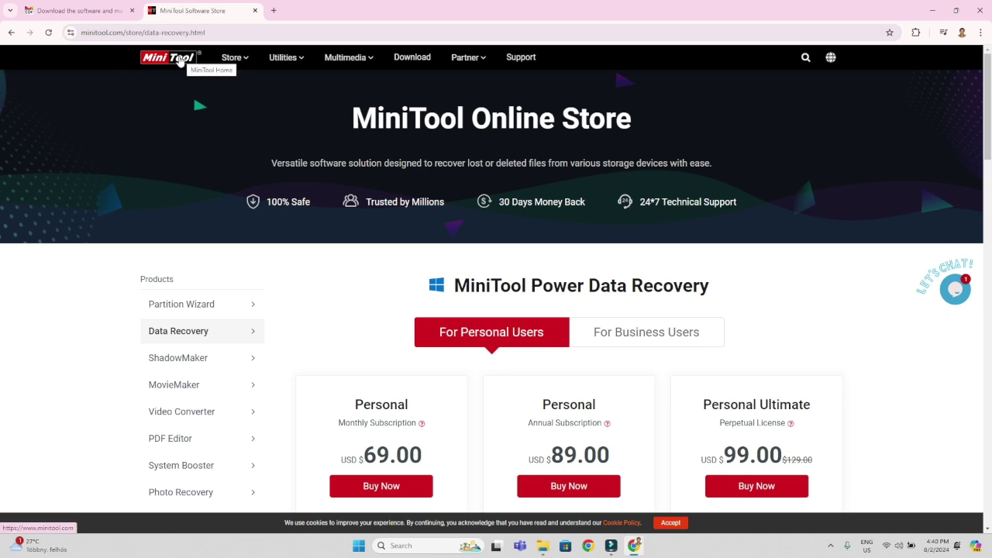
left_click(11, 32)
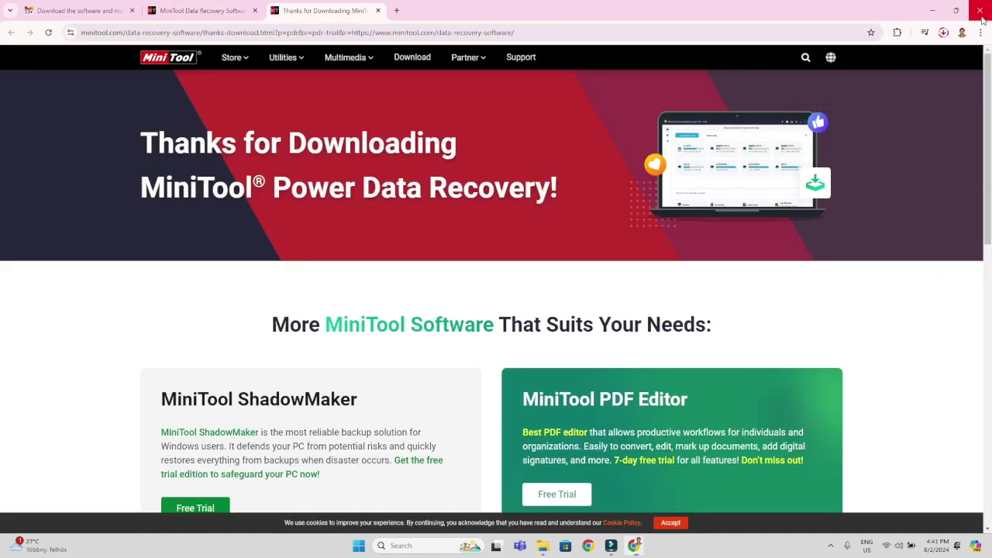
left_click(944, 32)
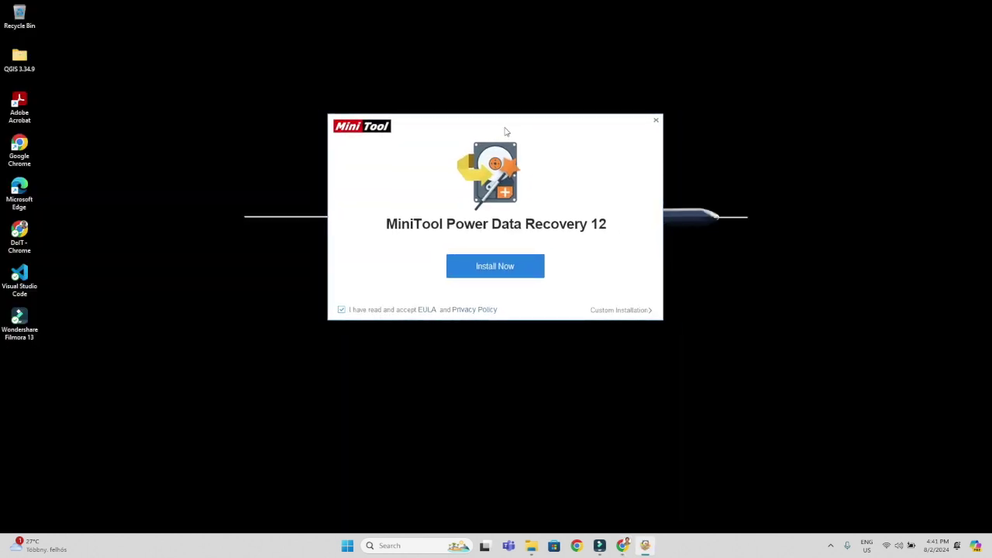
- Install MiniTool Power Data Recovery 12 with the default settings and accept the caution about the installation drive
mouse_move(393, 229)
left_mouse_down()
mouse_move(459, 215)
mouse_move(401, 234)
left_mouse_up()
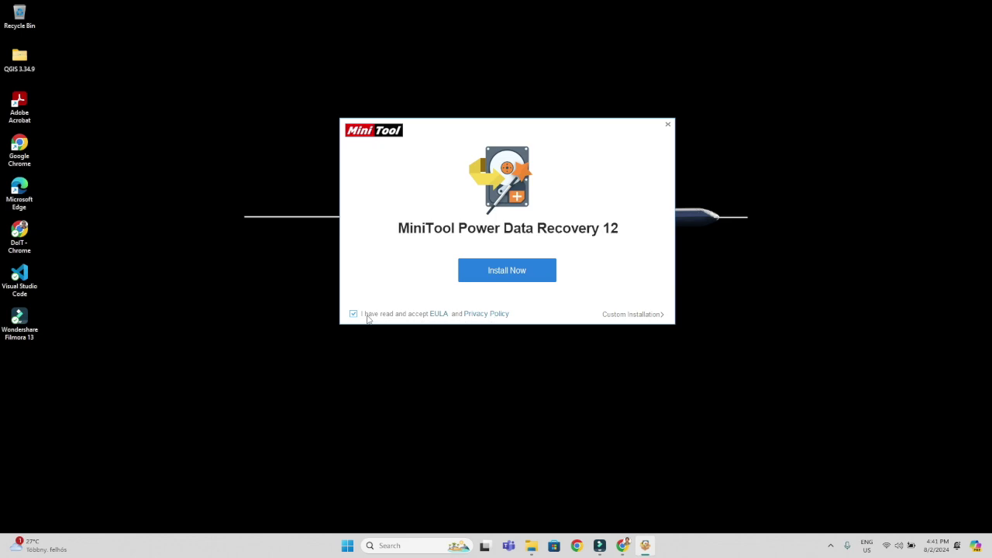
left_click(527, 271)
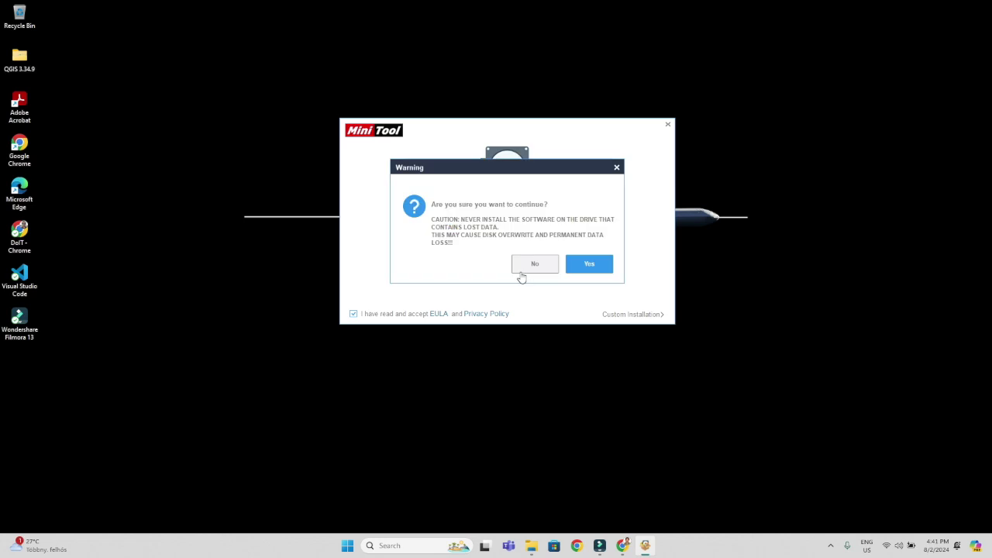
left_click(589, 263)
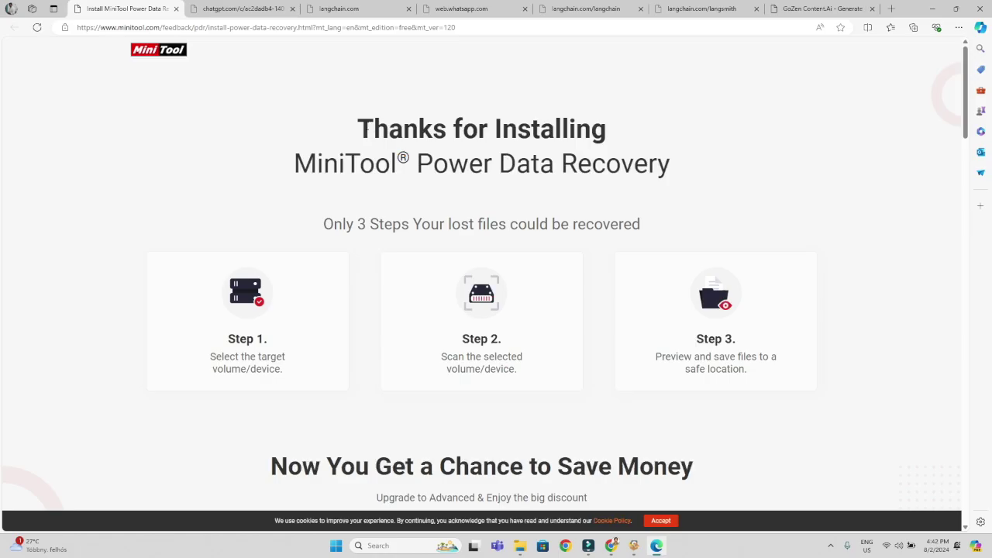
- Read the post-installation web page, including its three steps for recovering lost files
left_click_drag(355, 128, 723, 214)
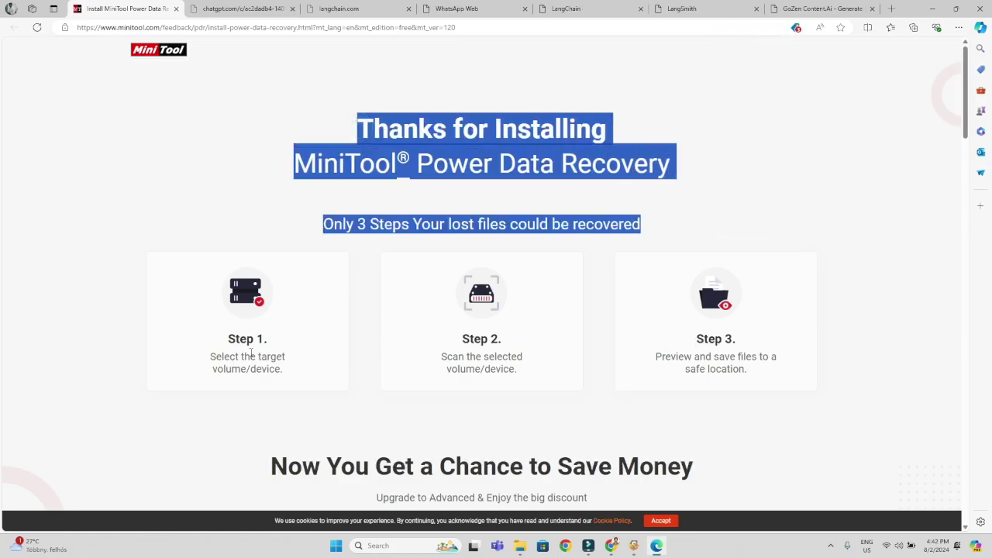
left_click_drag(214, 362, 287, 370)
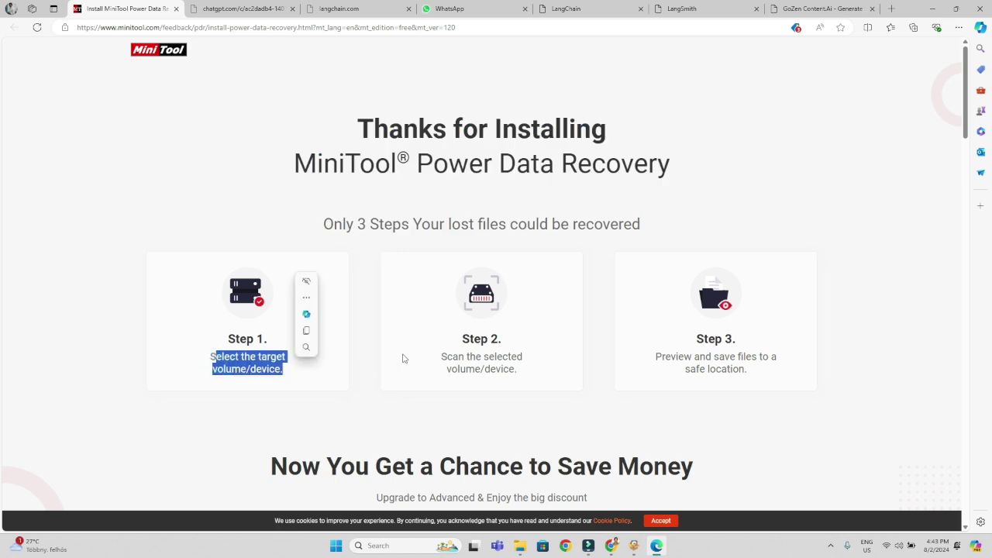
left_click_drag(463, 339, 501, 339)
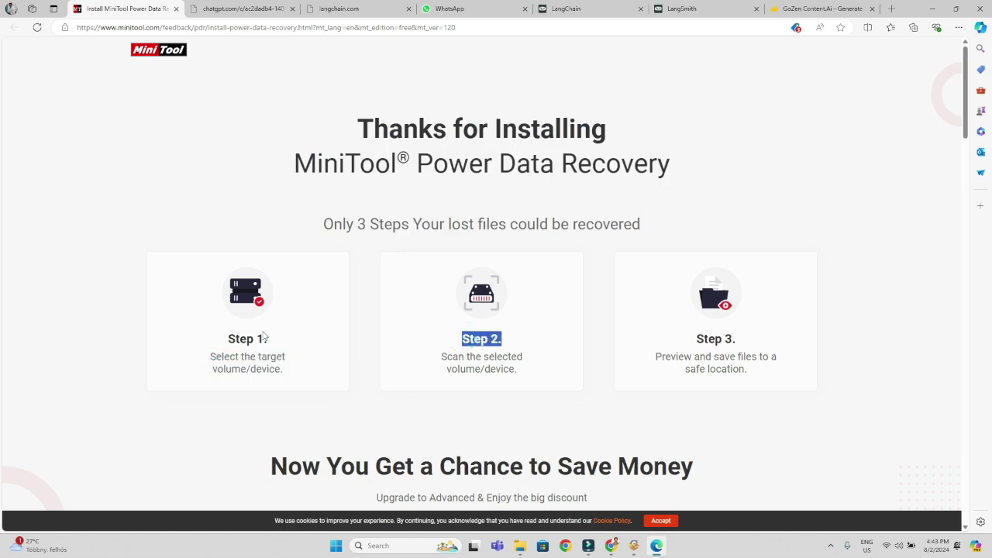
left_click_drag(229, 338, 300, 339)
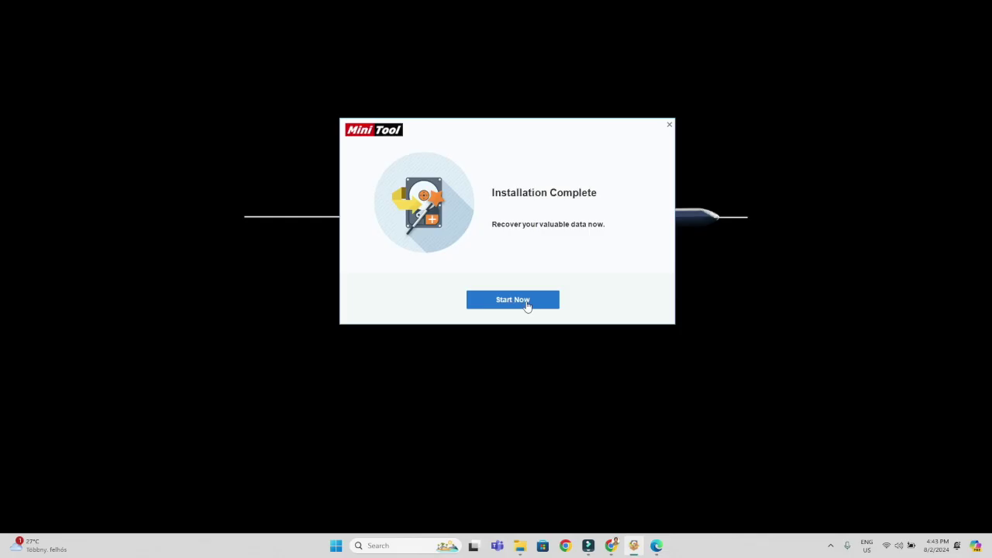
- Launch Power Data Recovery from the finished installer and examine the logical drives available for scanning
left_click(513, 299)
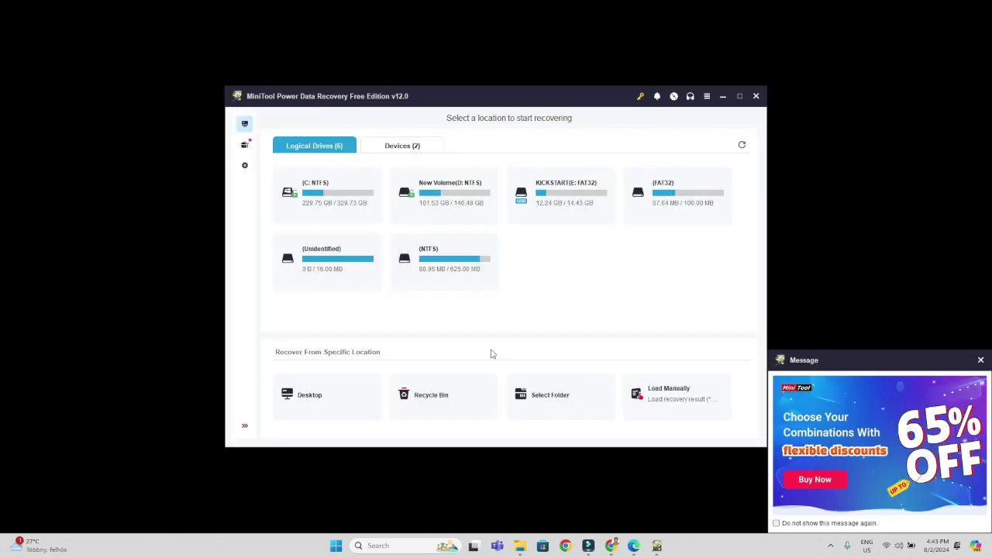
mouse_move(556, 198)
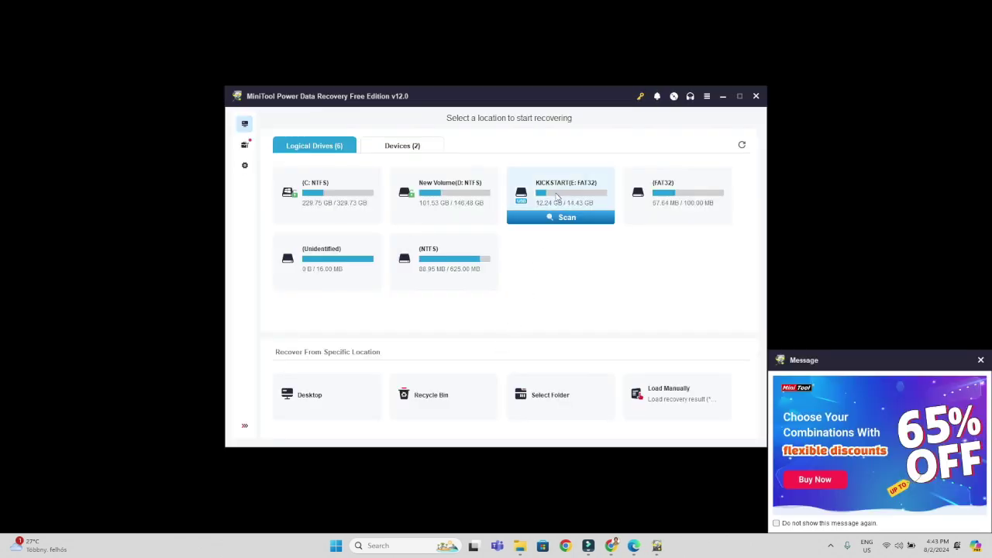
mouse_move(413, 292)
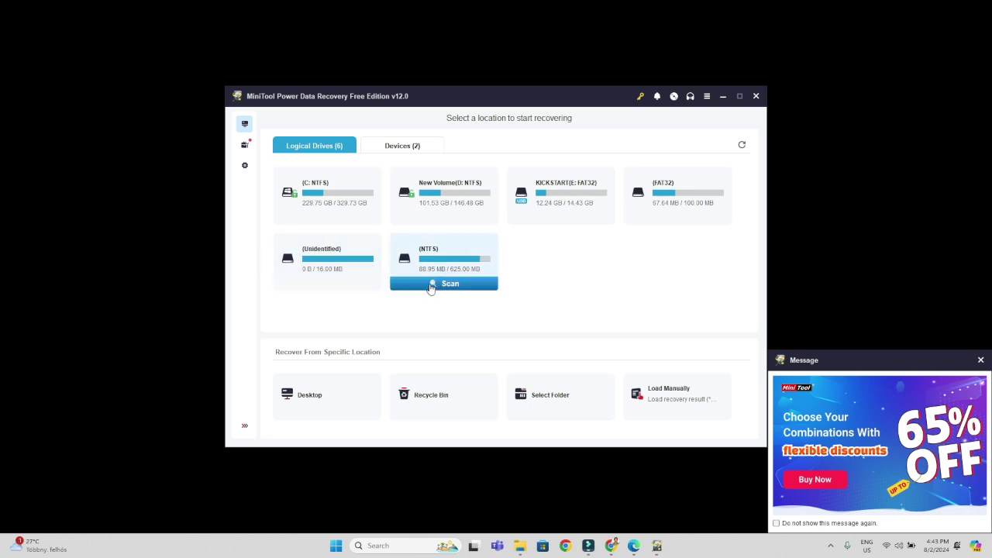
mouse_move(313, 273)
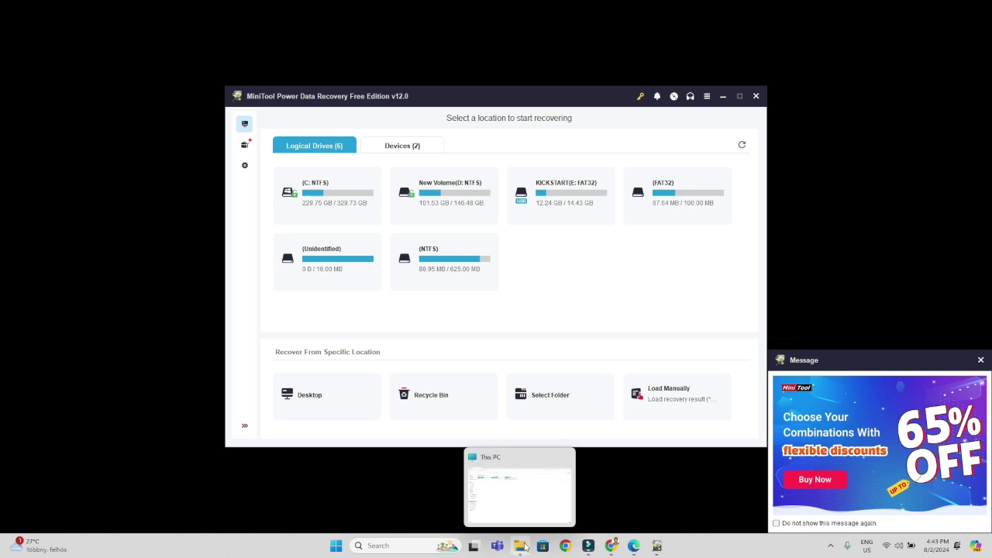
- Switch to File Explorer and quick-format the Kickstart (E:) USB drive as FAT32 with the volume label KICKSTART
left_click(519, 545)
right_click(399, 108)
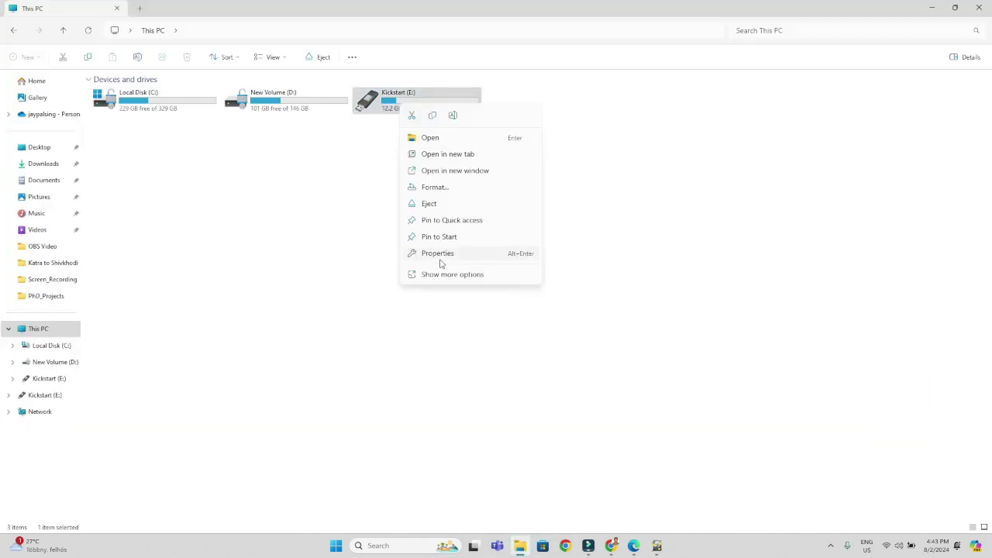
left_click(434, 188)
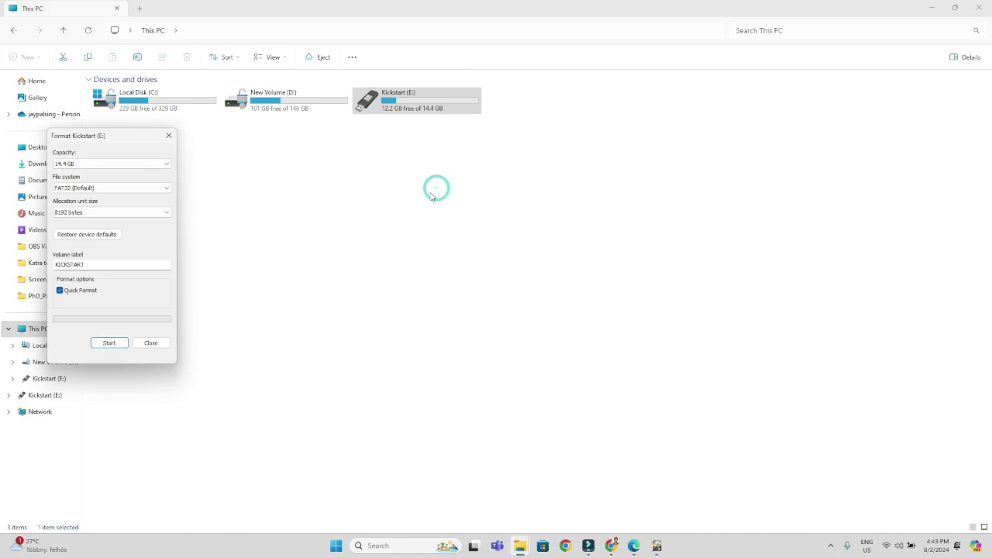
left_click(109, 343)
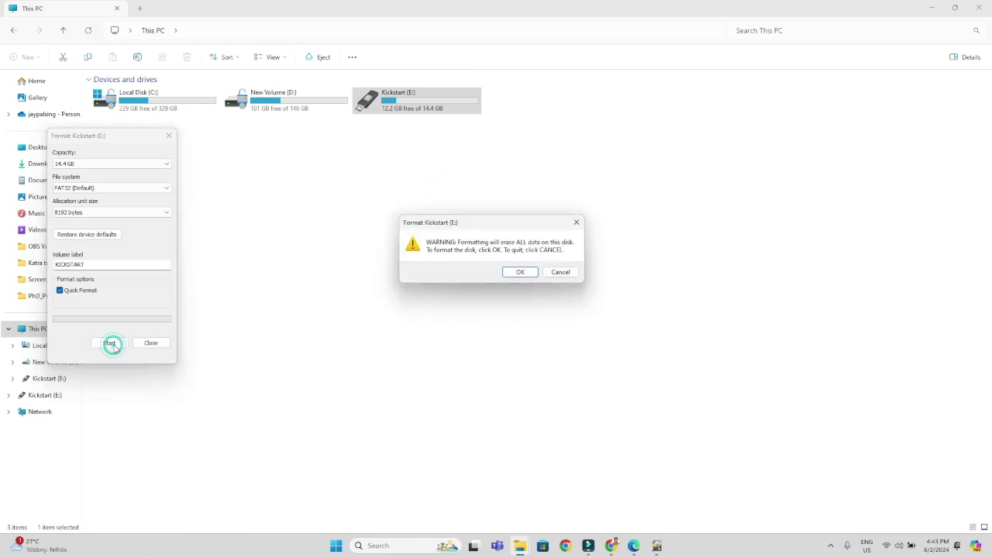
left_click(528, 273)
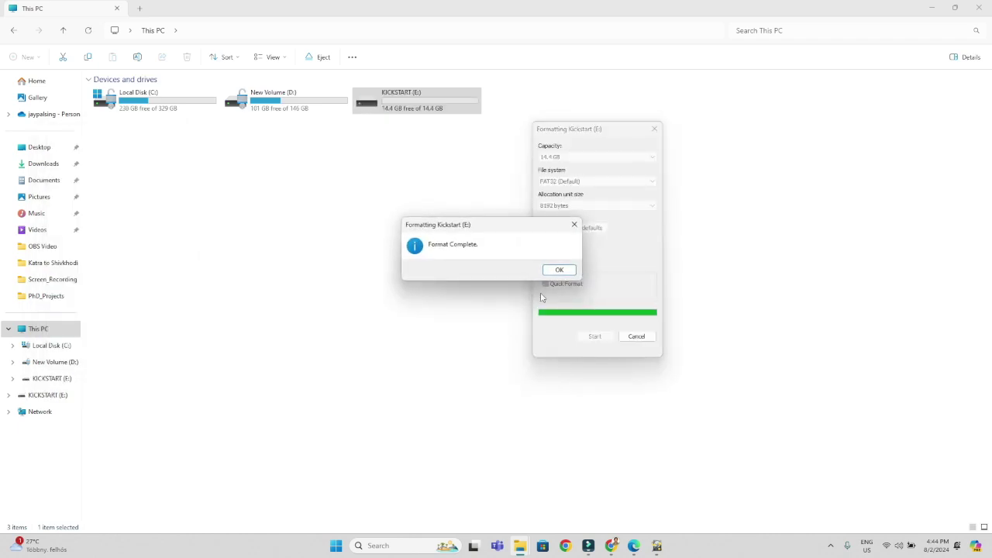
left_click(558, 271)
left_click(634, 336)
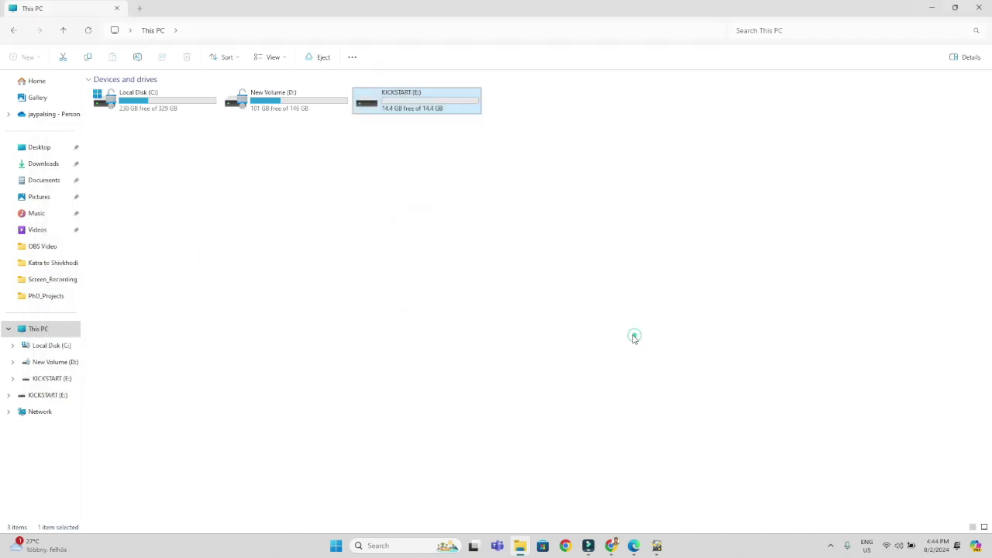
- Create a folder named "test 1" on the formatted KICKSTART (E:) drive
double_click(431, 117)
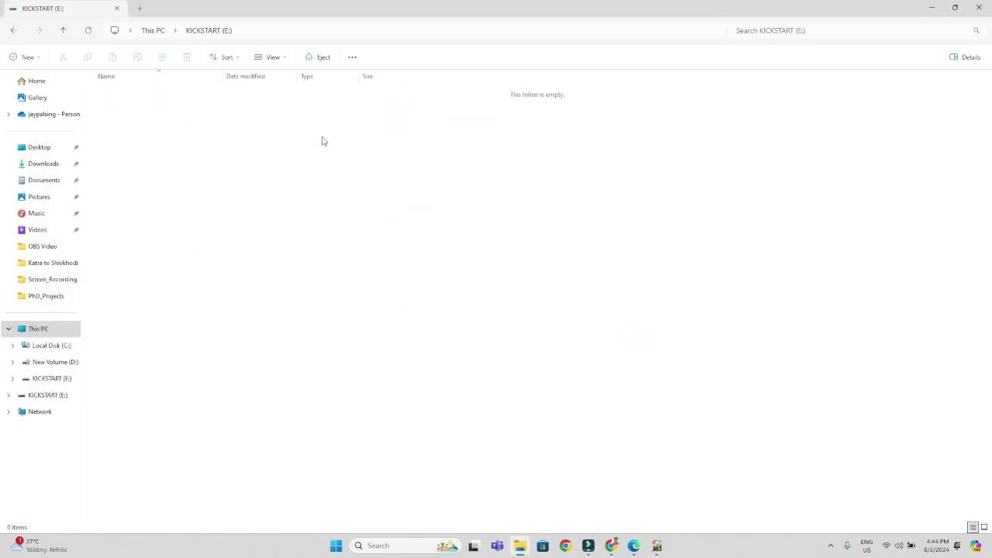
left_click(31, 58)
left_click(37, 76)
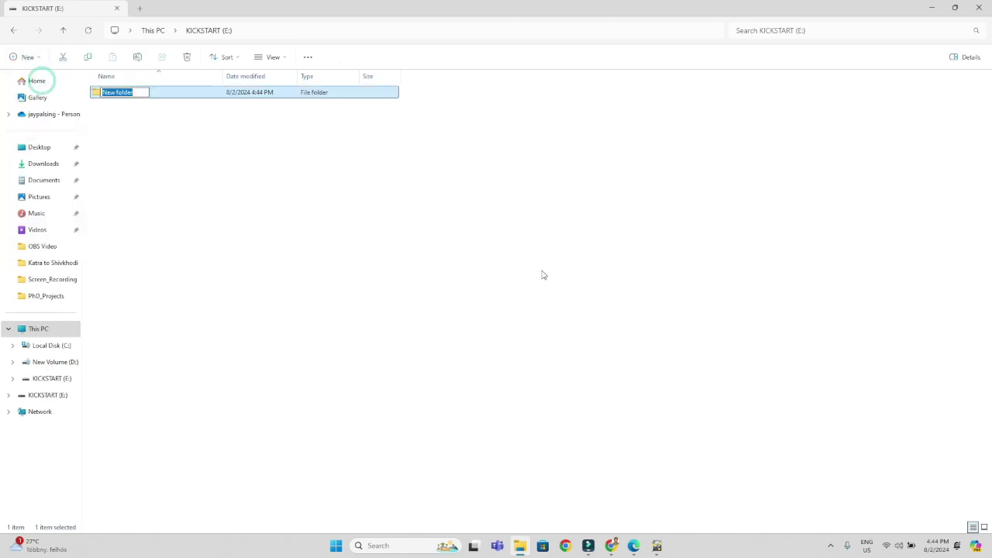
type("test 1")
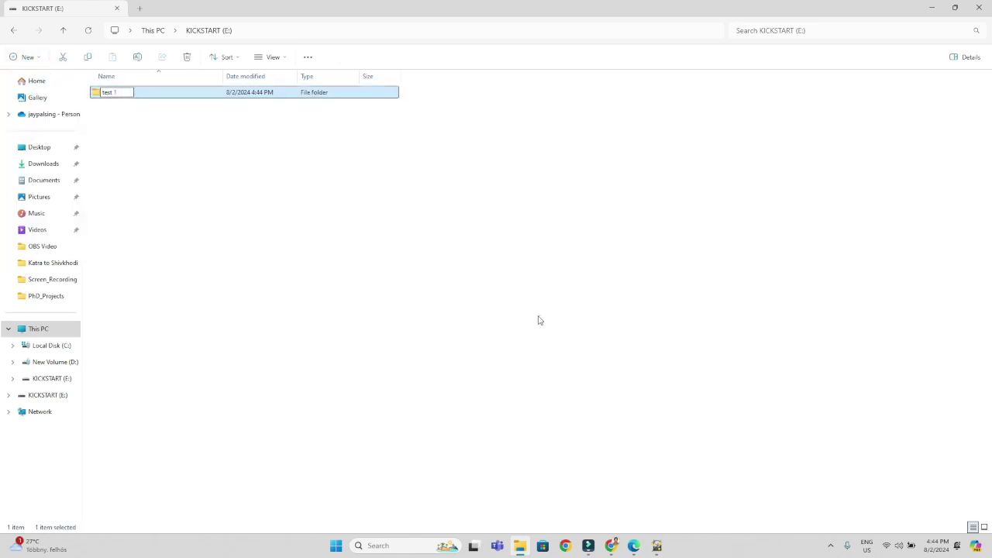
left_click(538, 316)
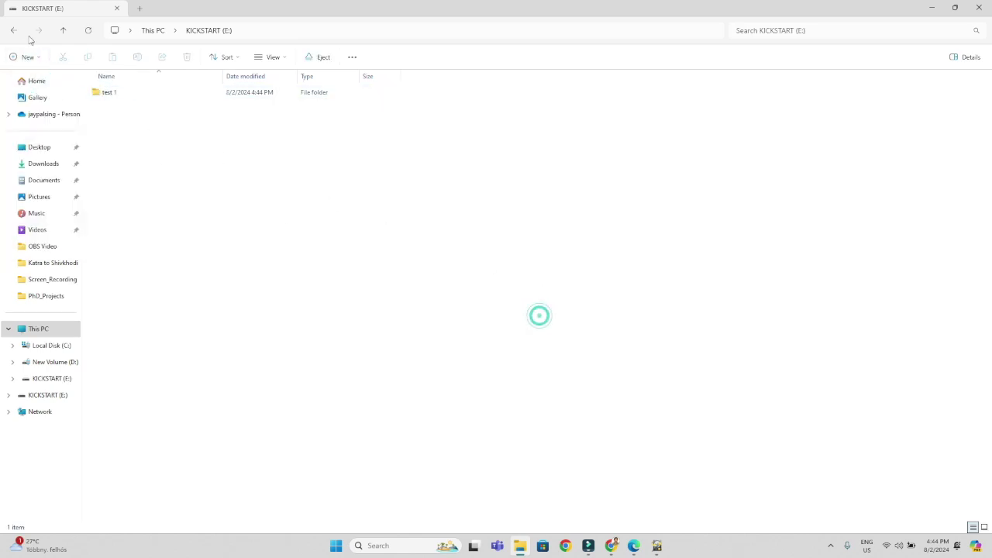
left_click(29, 56)
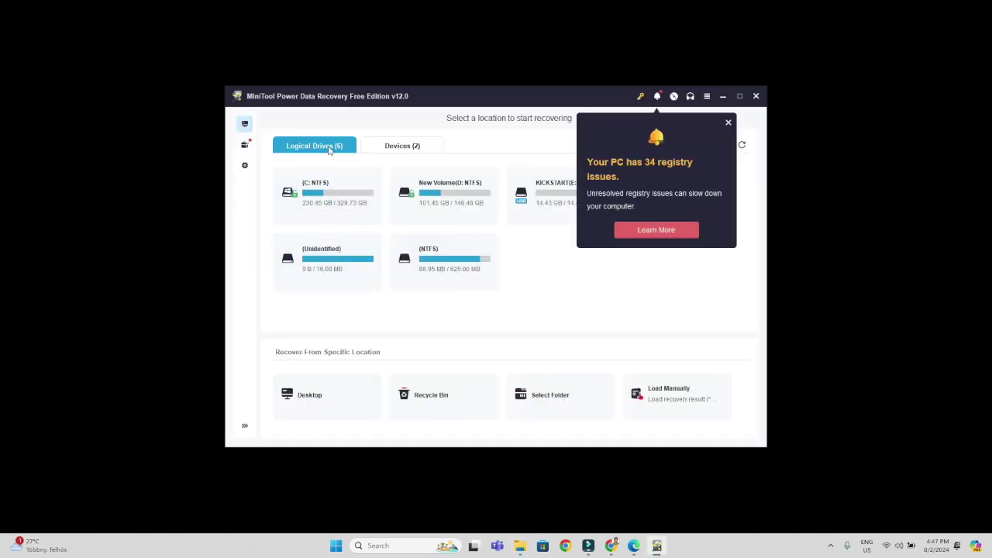
- Scan the Sony Storage Media USB device in Power Data Recovery and select its Lost Files folder
left_click(399, 149)
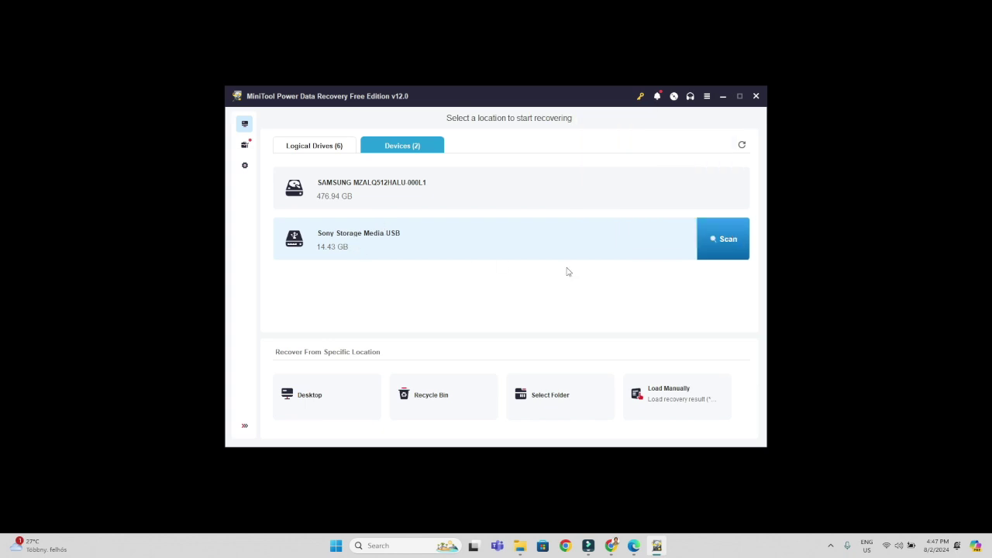
left_click(722, 240)
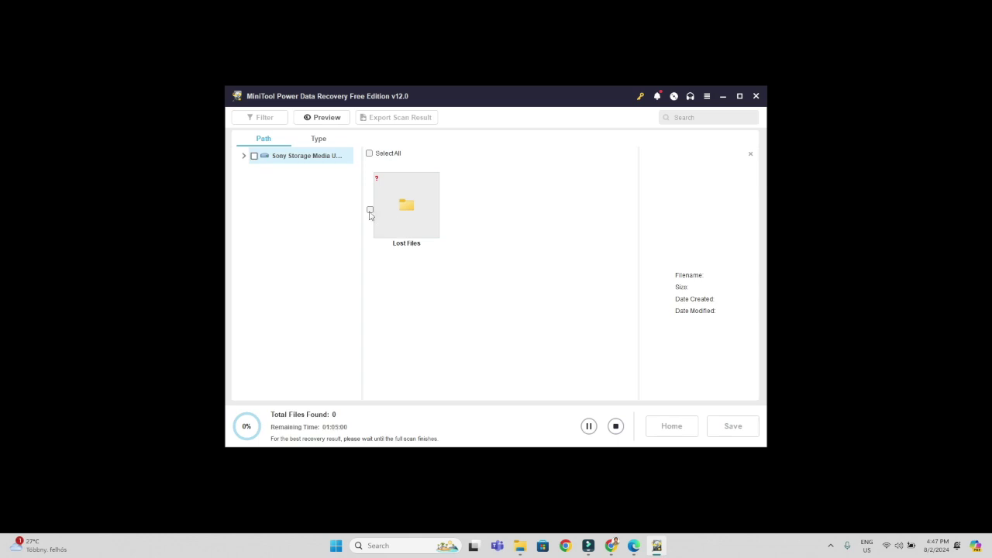
left_click(369, 210)
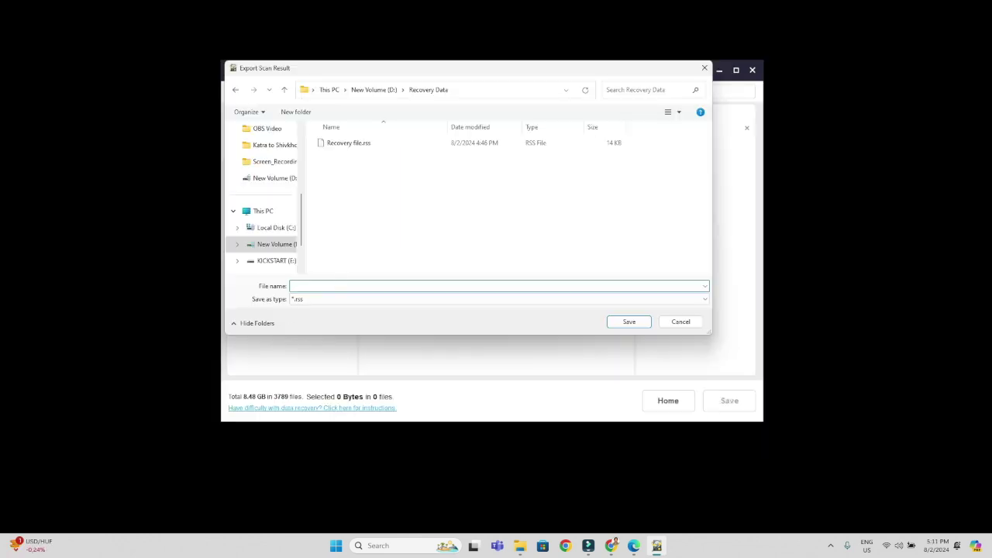
- Export the scan result as "RSS File" to the Recovery Data folder on drive D, accepting the overwrite caution
type("R")
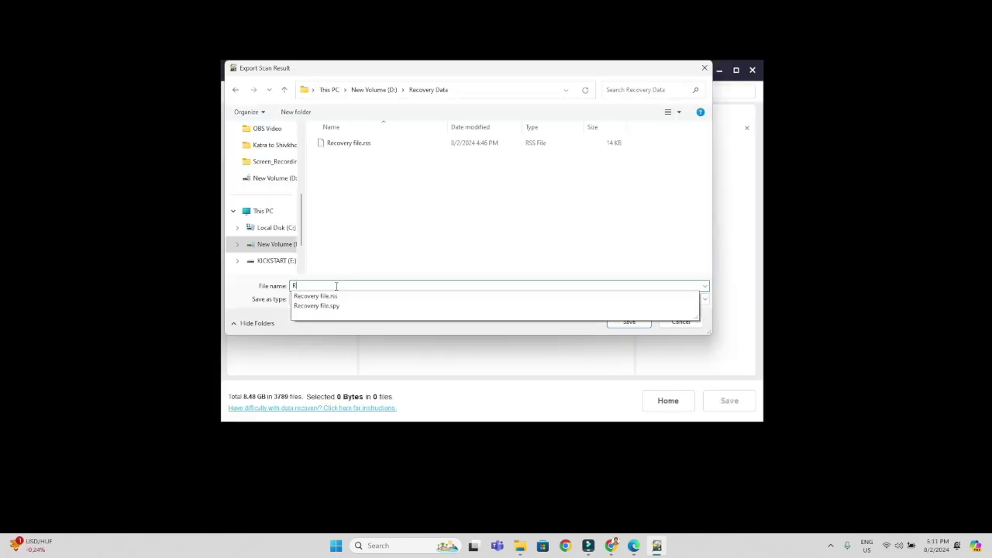
type("SS File")
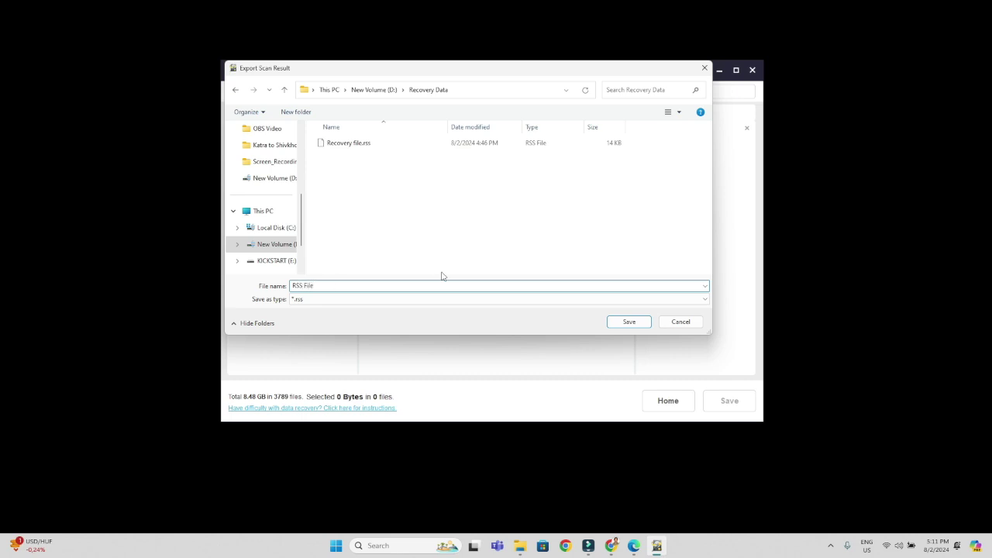
left_click(634, 321)
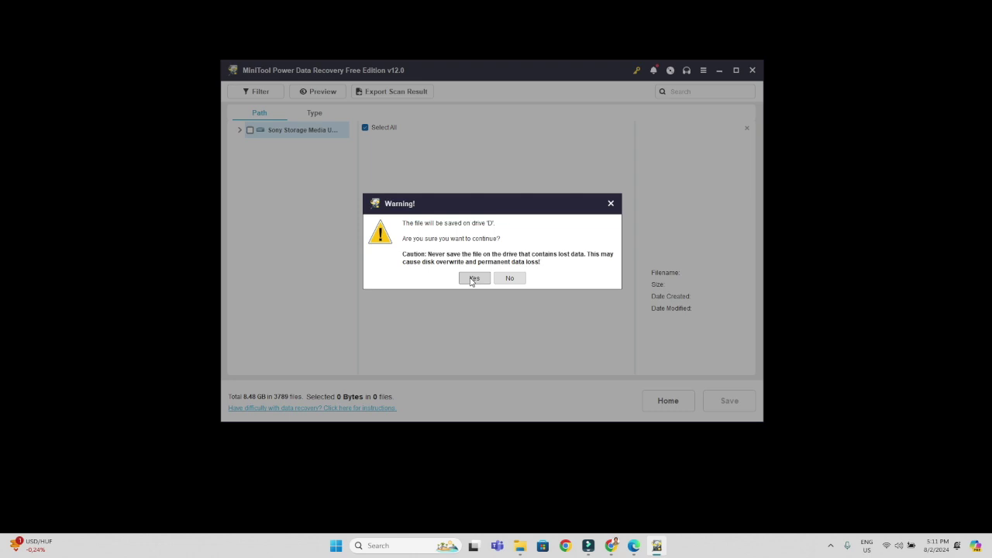
left_click(472, 278)
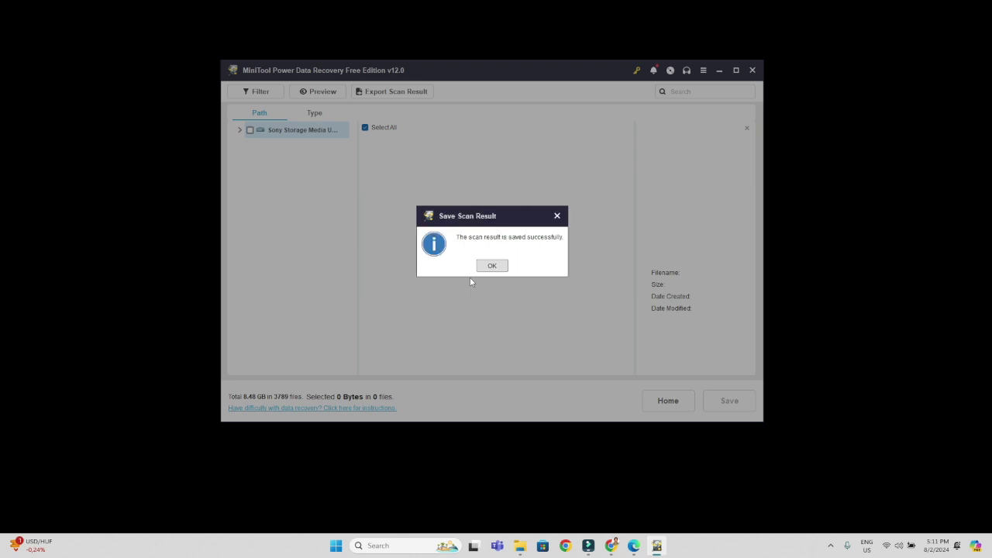
left_click(492, 269)
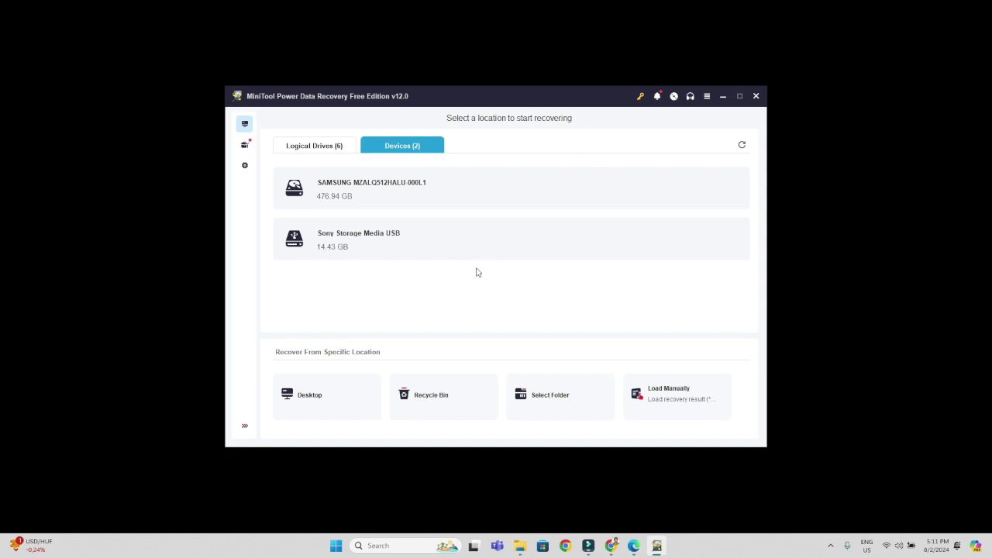
- View the special discount offer's order page for Power Data Recovery Personal Ultimate, then return to the recovery program
mouse_move(341, 194)
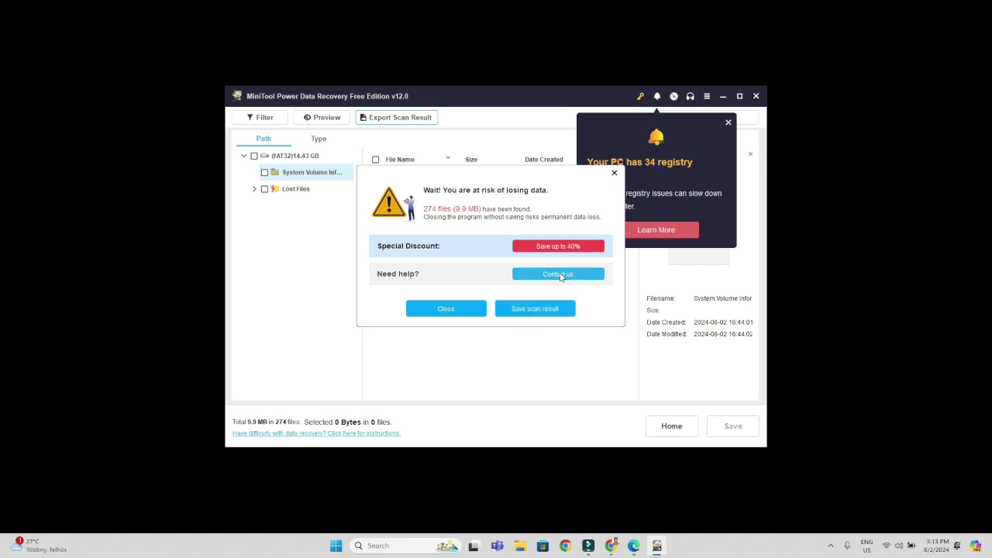
left_click(546, 247)
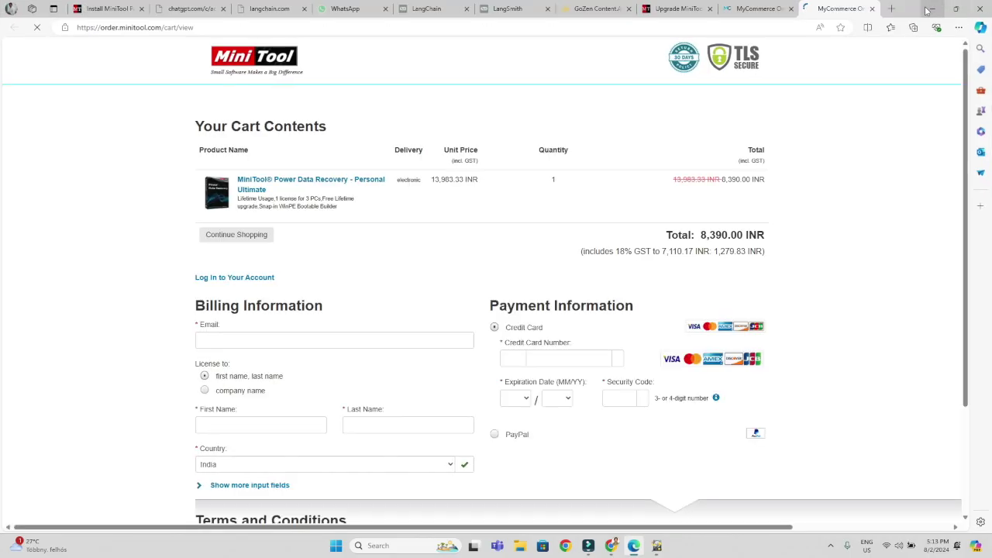
left_click(932, 8)
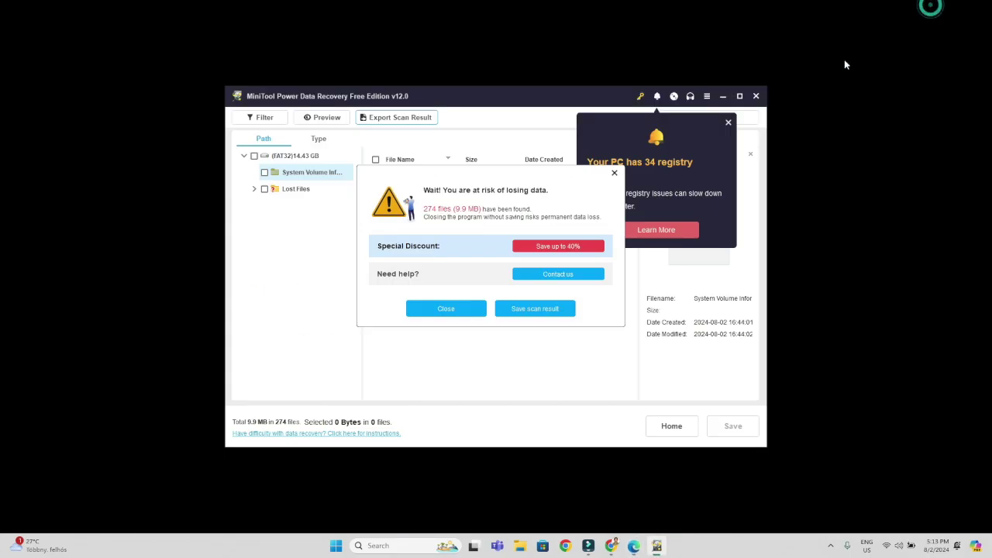